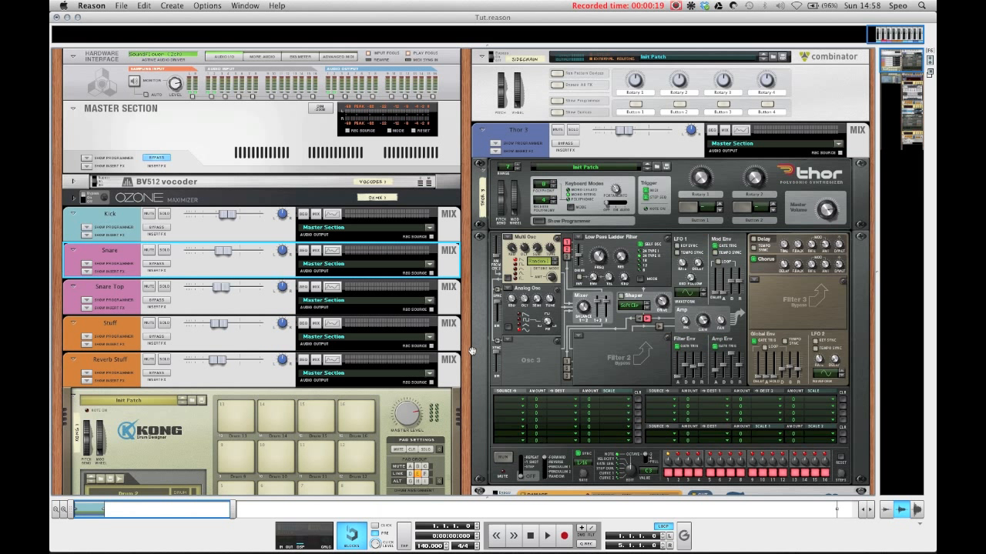
Play the loop and compare how it sounds with the Snare Top channel muted and soloed.
key("space")
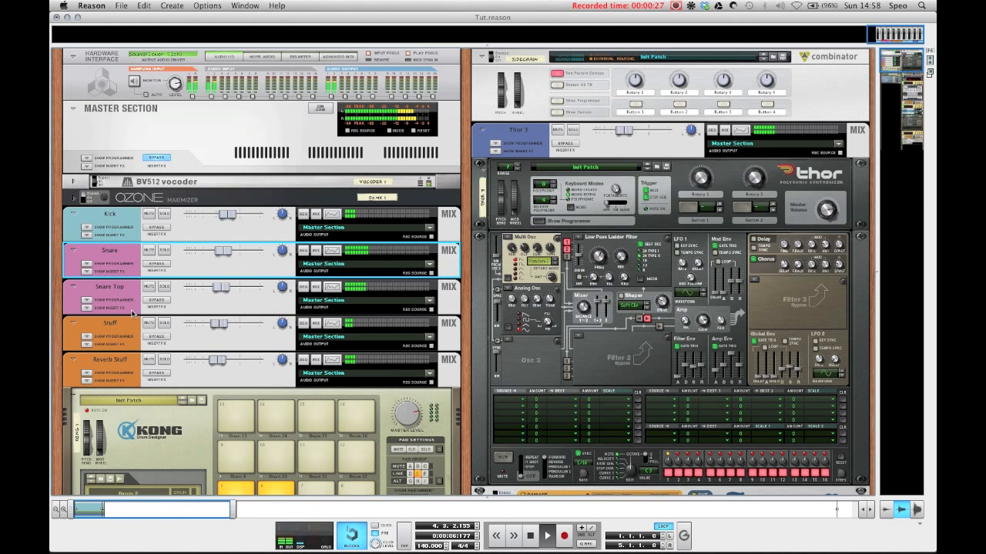
left_click(150, 287)
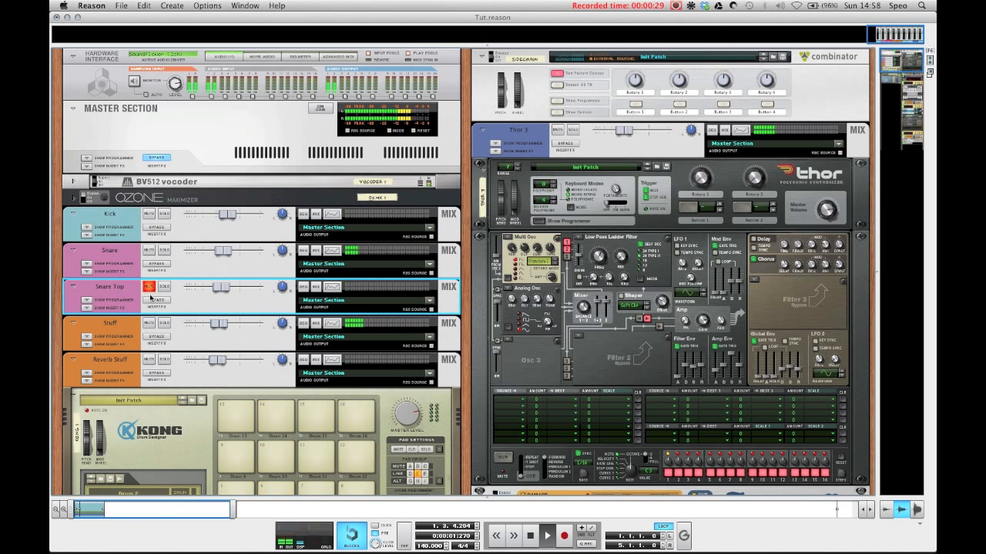
left_click(149, 288)
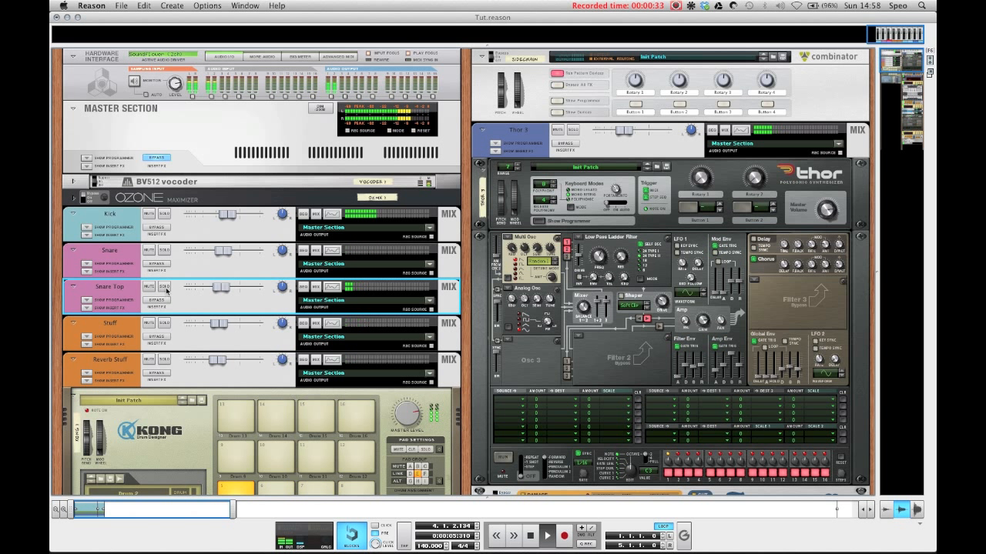
left_click(164, 288)
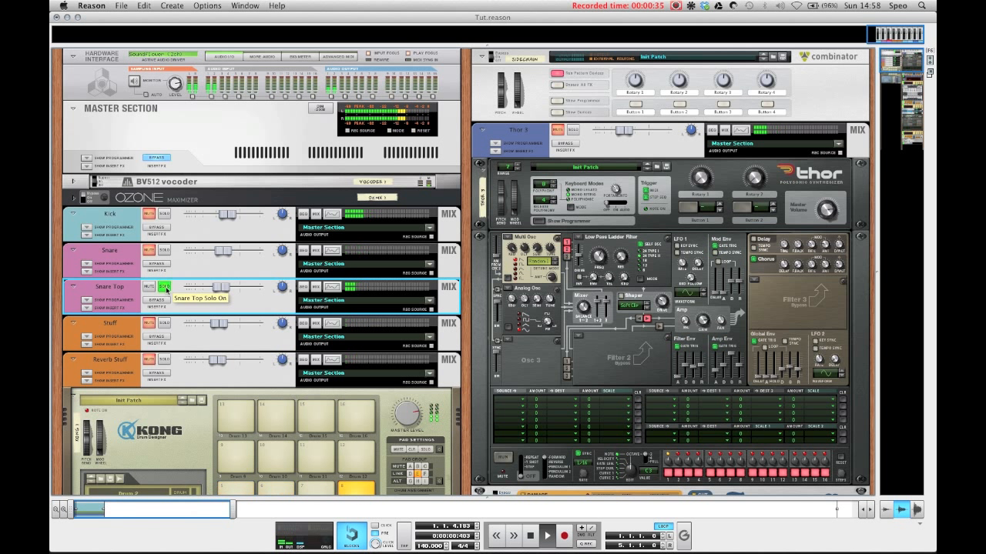
key("space")
left_click(164, 287)
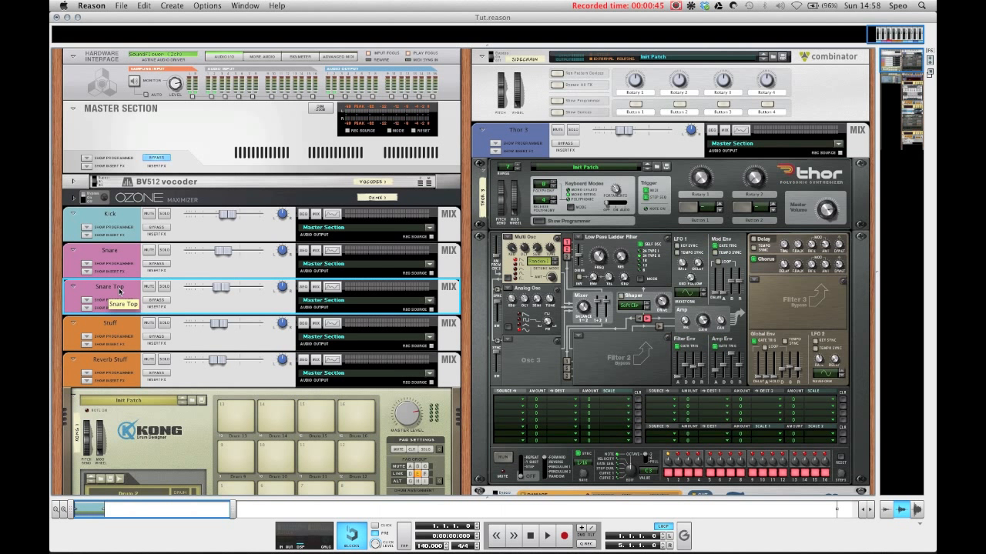
Mute the Snare Top channel and play back the loop without it.
scroll(120, 307, "down", 1)
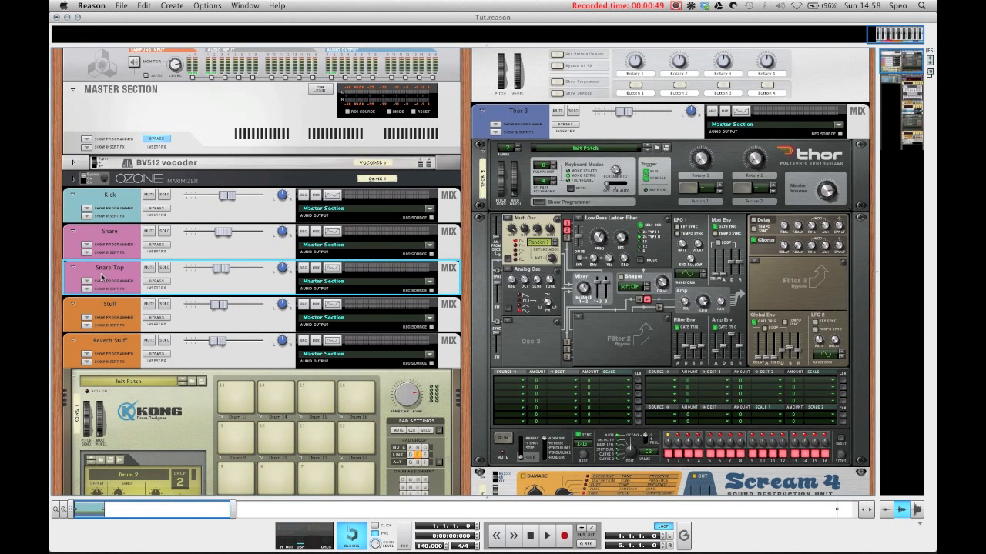
scroll(122, 276, "up", 1)
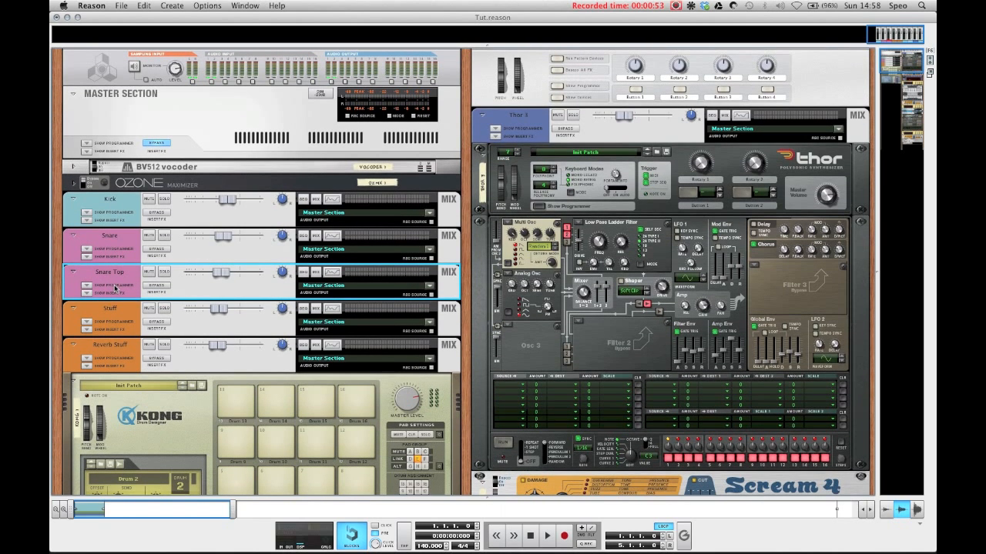
scroll(116, 286, "down", 1)
scroll(117, 289, "down", 1)
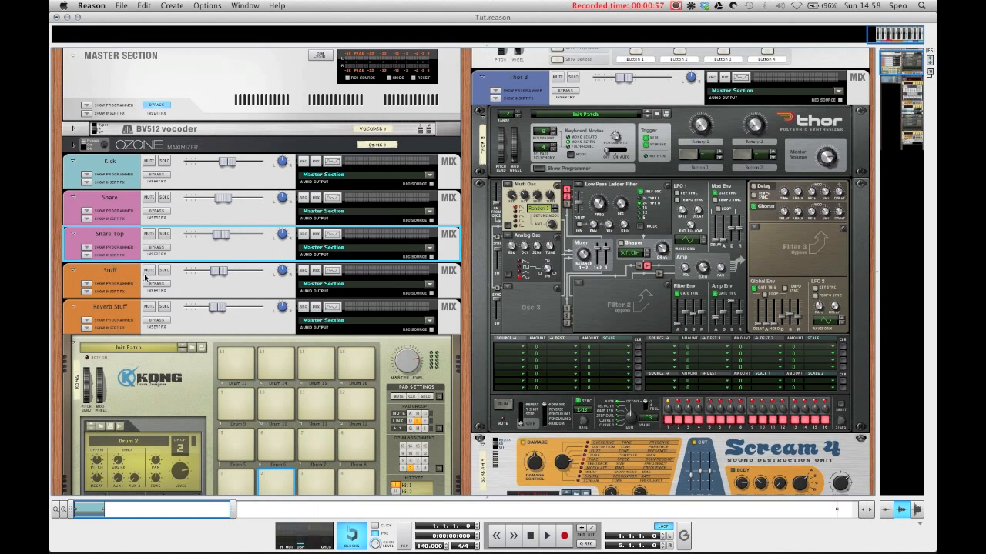
key("F7")
key("F7")
left_click(147, 235)
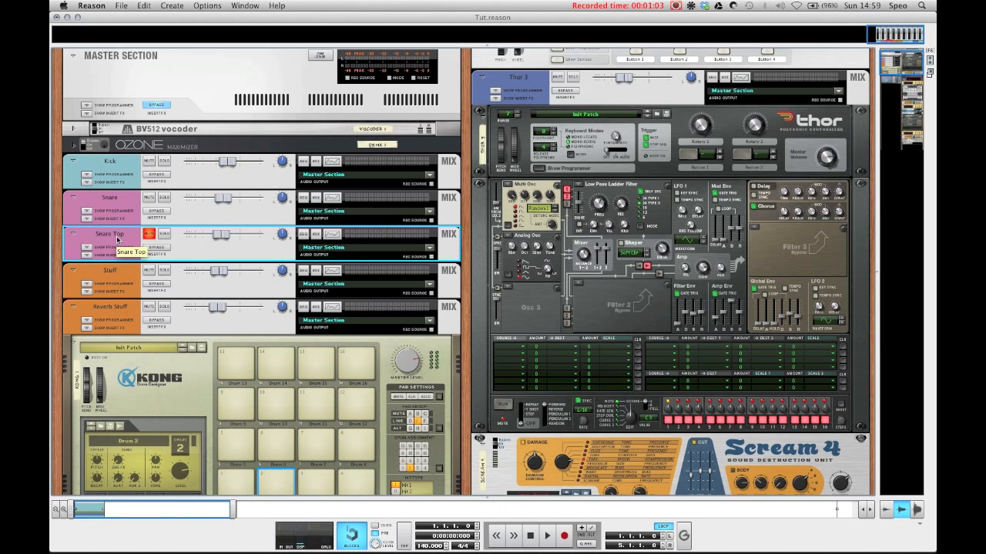
key("space")
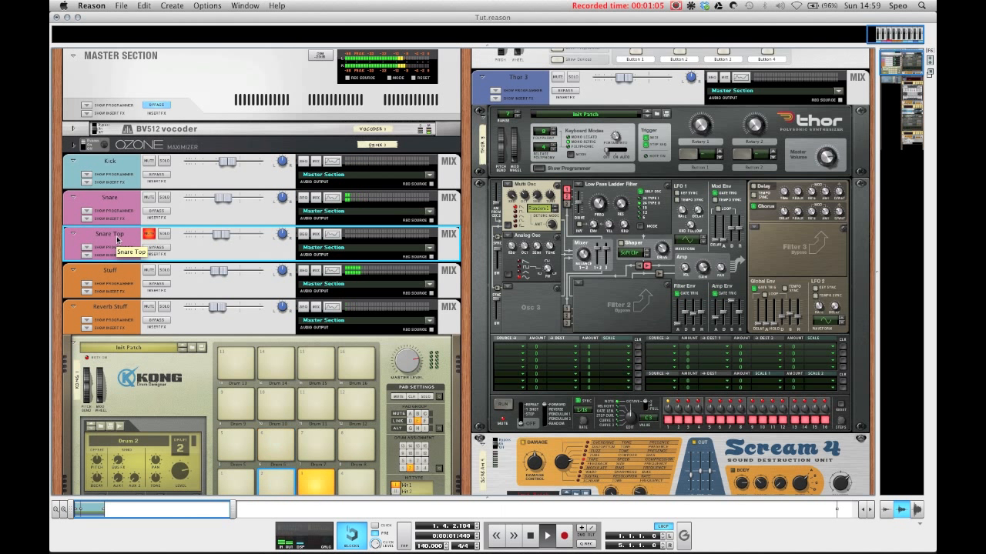
key("space")
Select drum pad 10 in Kong, check the rear audio outputs and route the pad's drum output to Output 15-16.
scroll(154, 285, "down", 5)
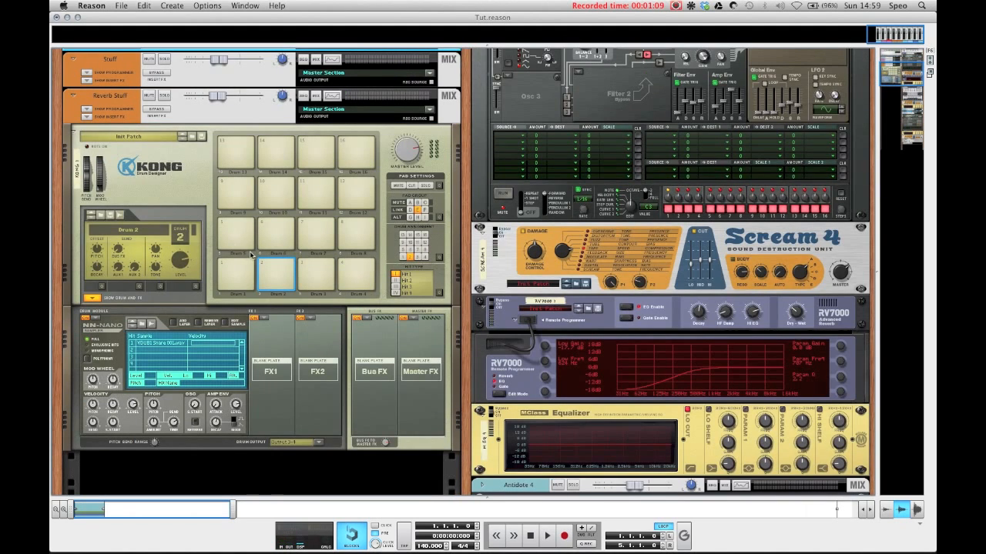
scroll(254, 254, "down", 1)
scroll(258, 252, "down", 1)
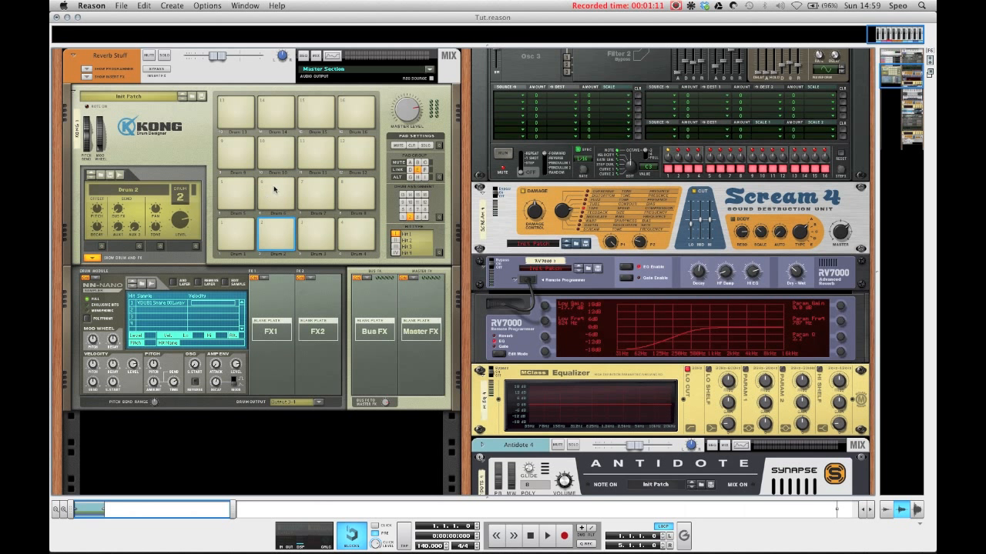
left_click(279, 146)
scroll(279, 166, "down", 3)
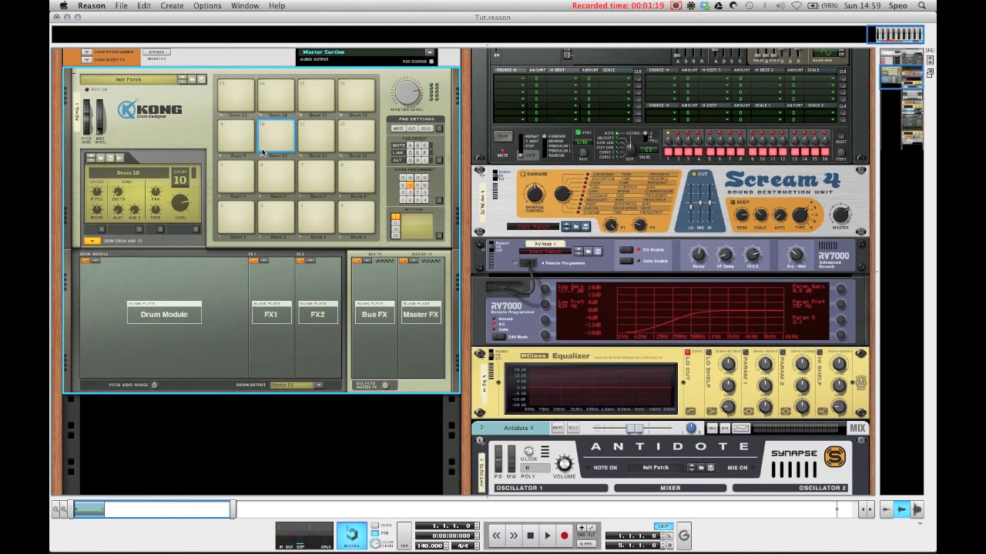
scroll(218, 287, "down", 3)
key("Tab")
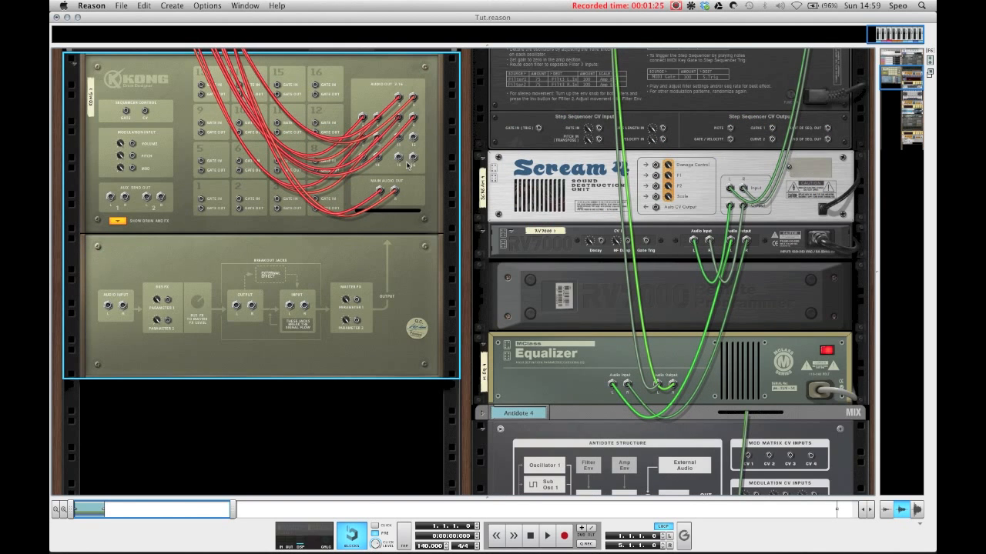
key("Tab")
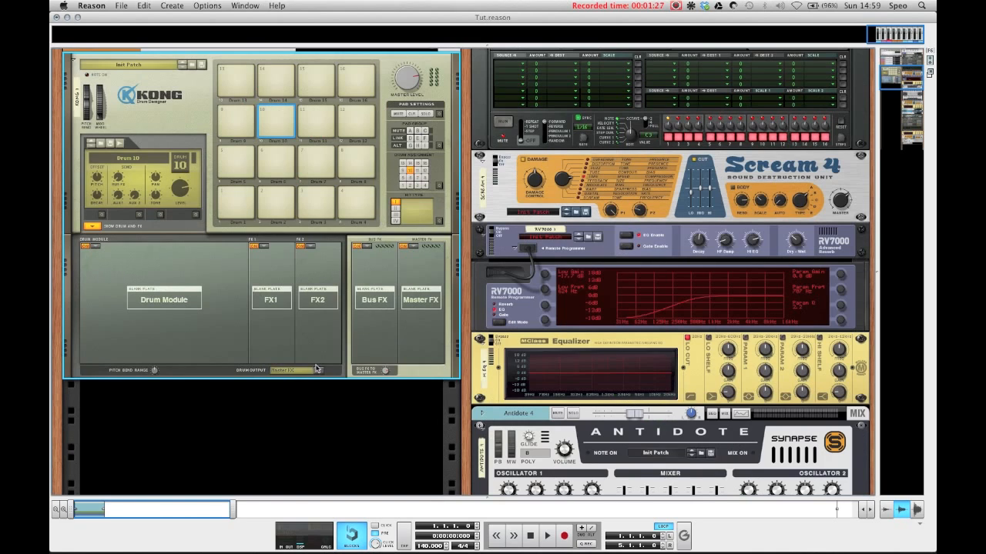
key("Tab")
key("Tab")
left_click(318, 371)
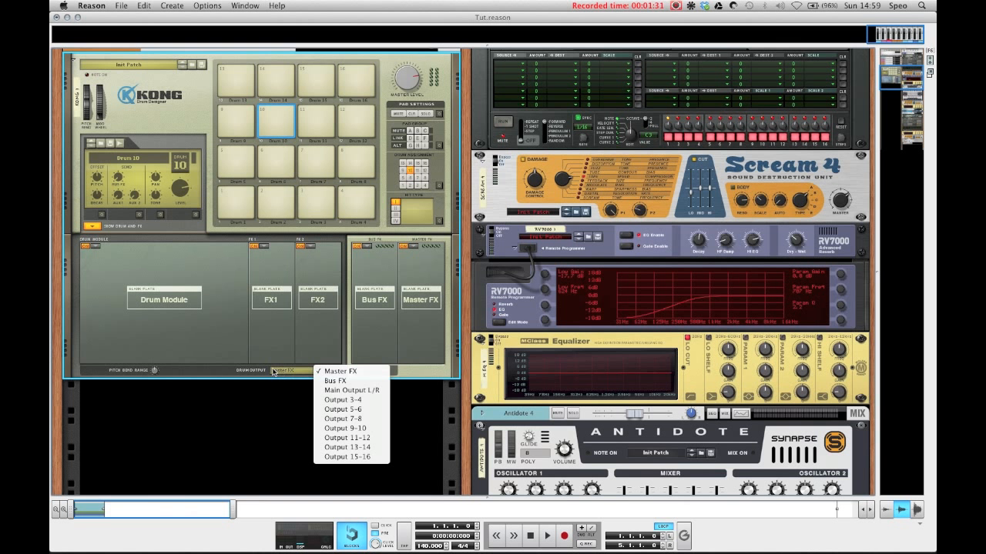
left_click(346, 457)
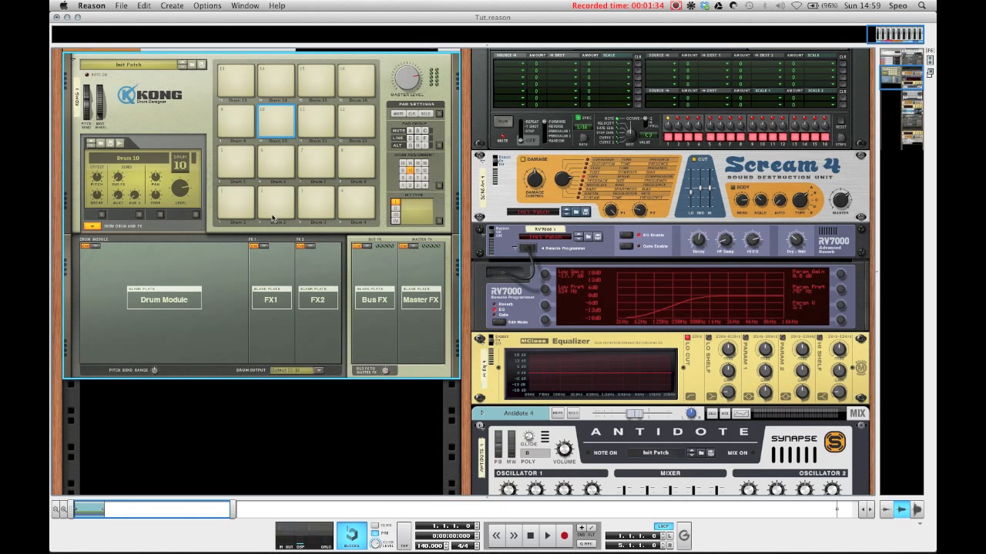
Create a Mix Channel below Kong and cable Kong's audio output 15-16 to its input.
scroll(288, 300, "down", 2)
right_click(284, 282)
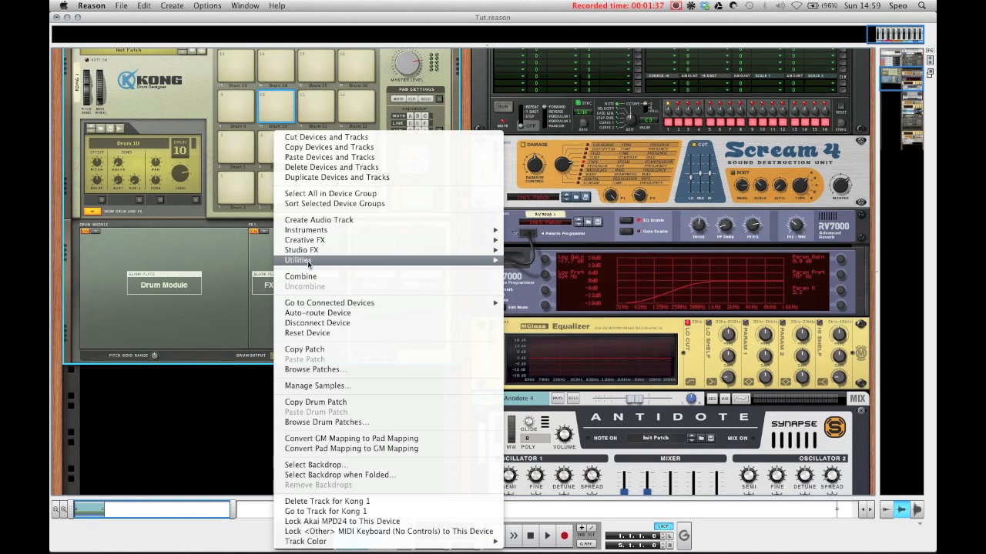
mouse_move(311, 262)
left_click(578, 349)
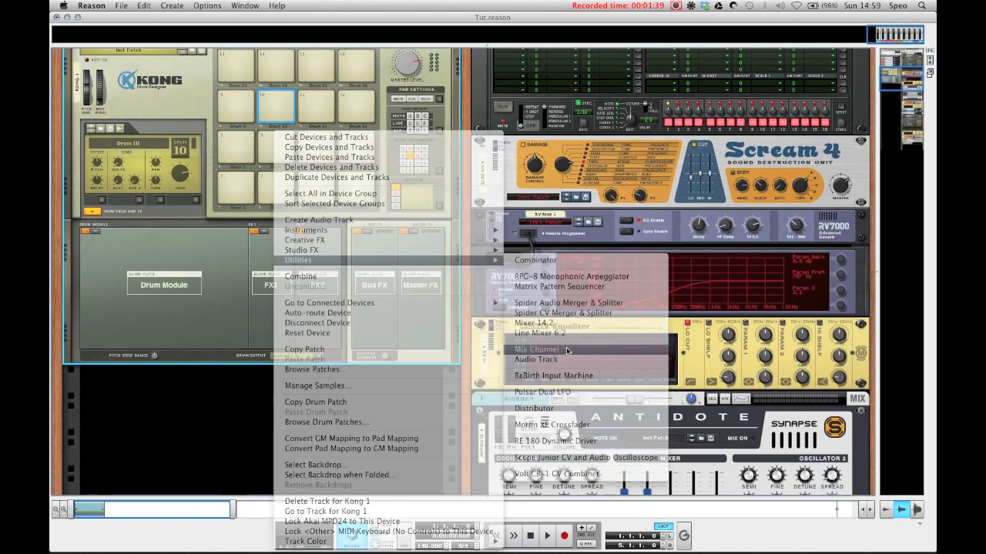
key("Tab")
left_click_drag(399, 143, 191, 382)
key("Tab")
Rename the new mix channel below Kong as Snare Tail.
double_click(114, 374)
type("Snare Tail")
key("Return")
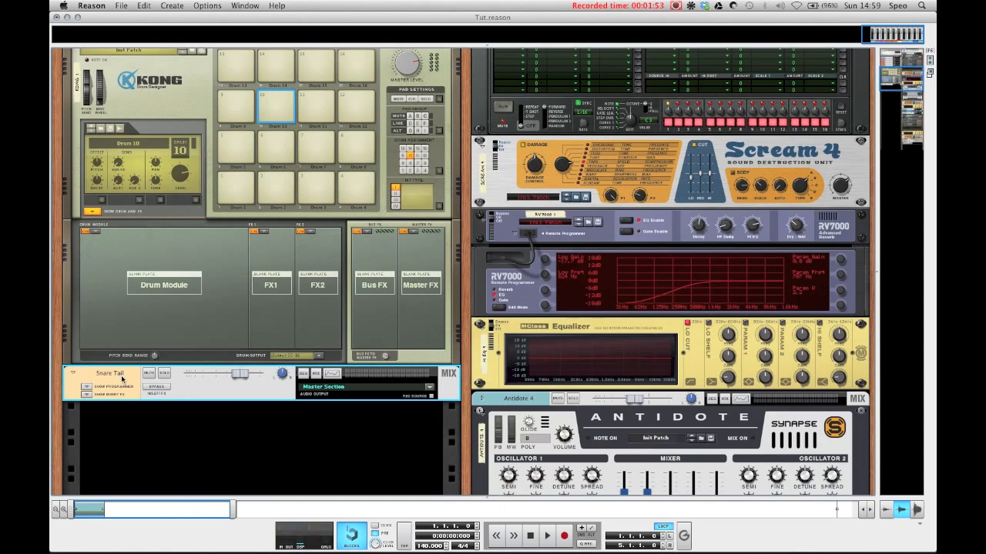
Check the Snare Tail channel strip in the main mixer and return to the rack.
key("F5")
scroll(636, 153, "up", 6)
scroll(666, 115, "down", 10)
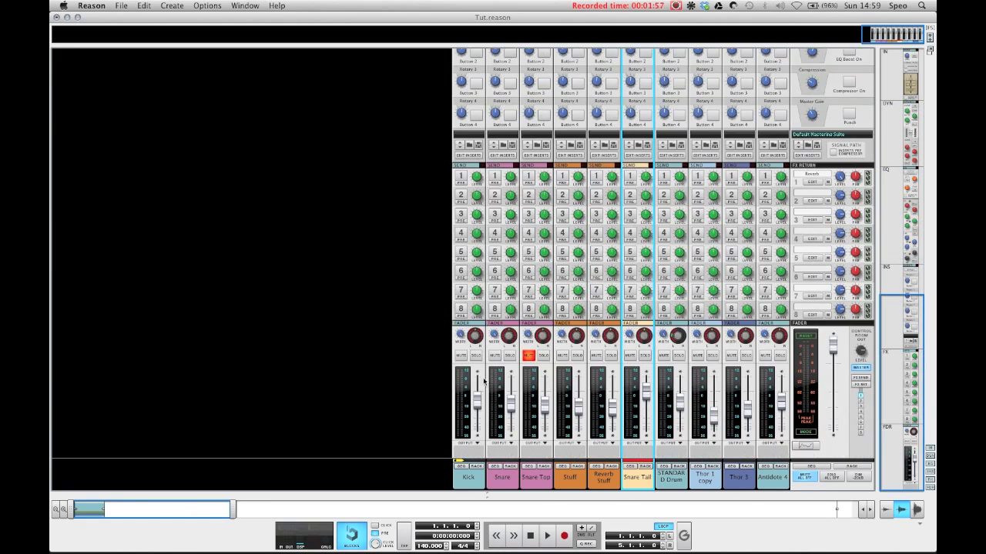
key("F6")
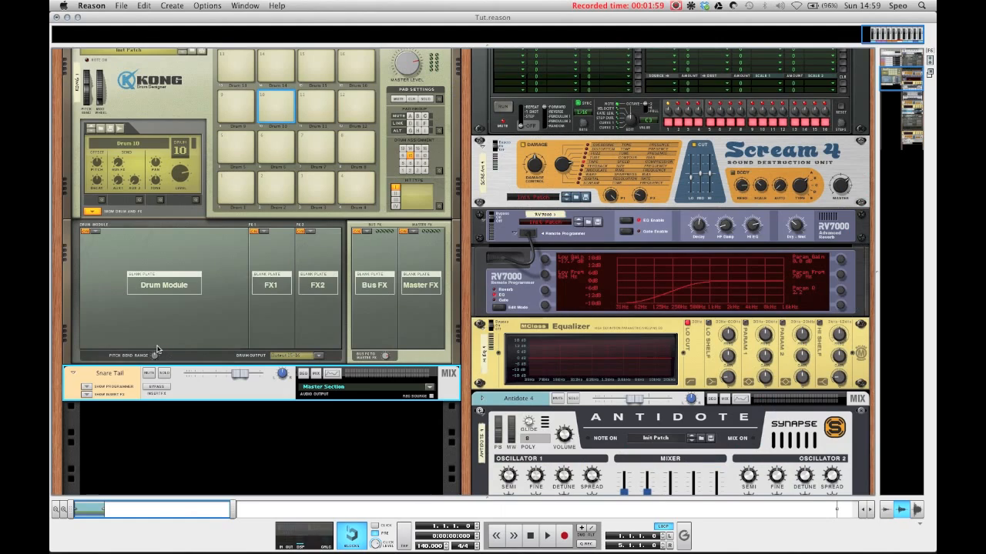
Load the NN-Nano sampler as the drum module for Kong's drum 10.
scroll(156, 350, "up", 1)
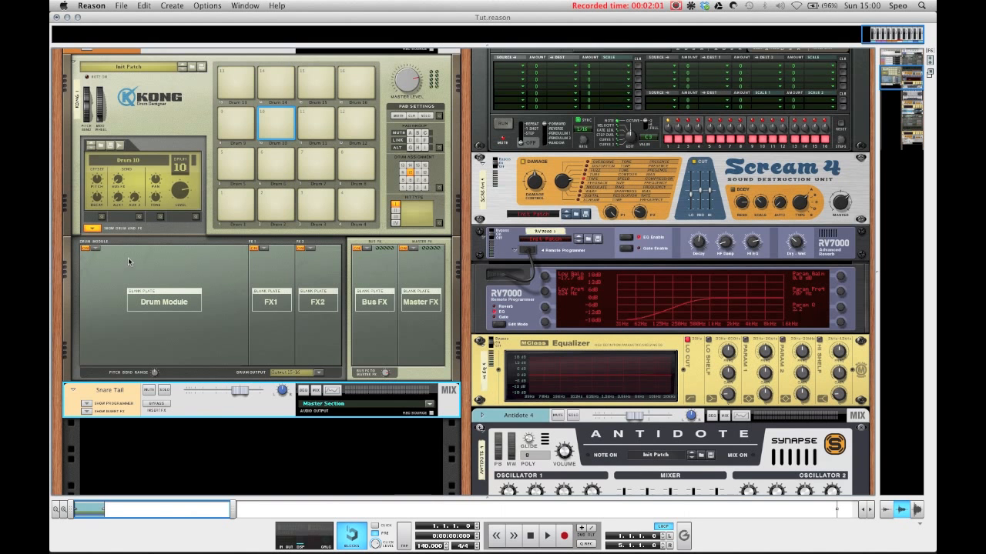
scroll(103, 254, "up", 1)
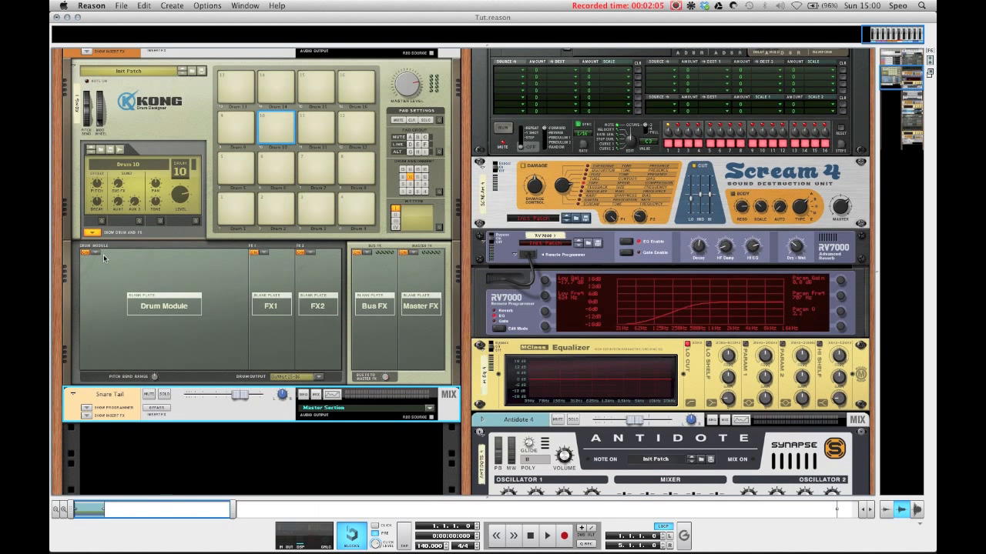
scroll(103, 254, "down", 3)
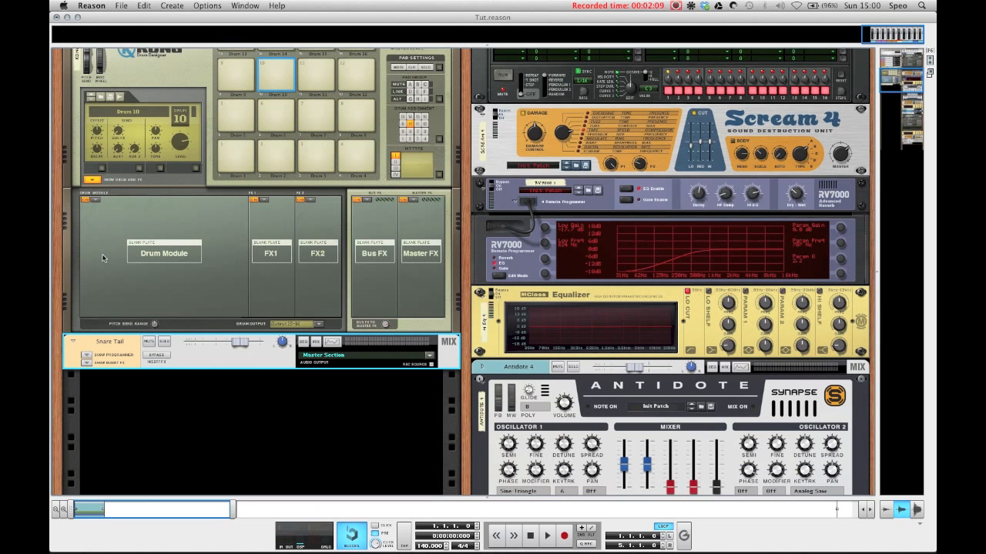
left_click(99, 220)
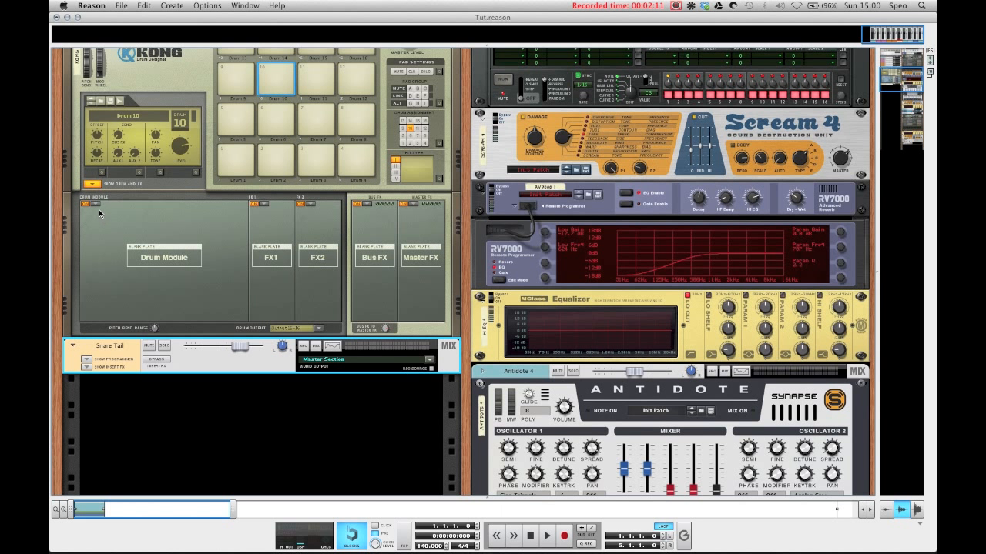
left_click(96, 205)
left_click(109, 221)
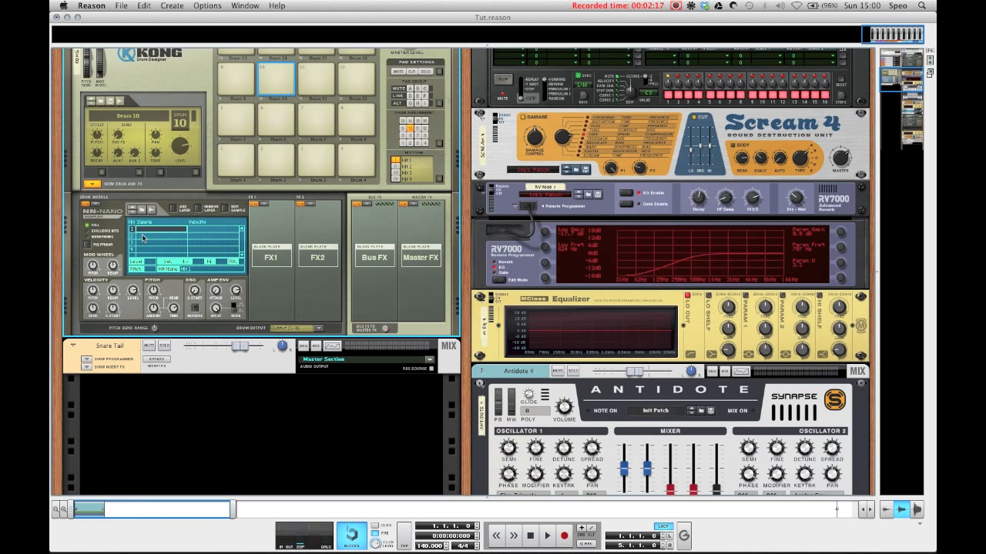
Load the sample VDUB1 Clap 029.wav from the VDUB1 Claps folder into drum 10's NN-Nano.
left_click(142, 213)
scroll(312, 298, "down", 4)
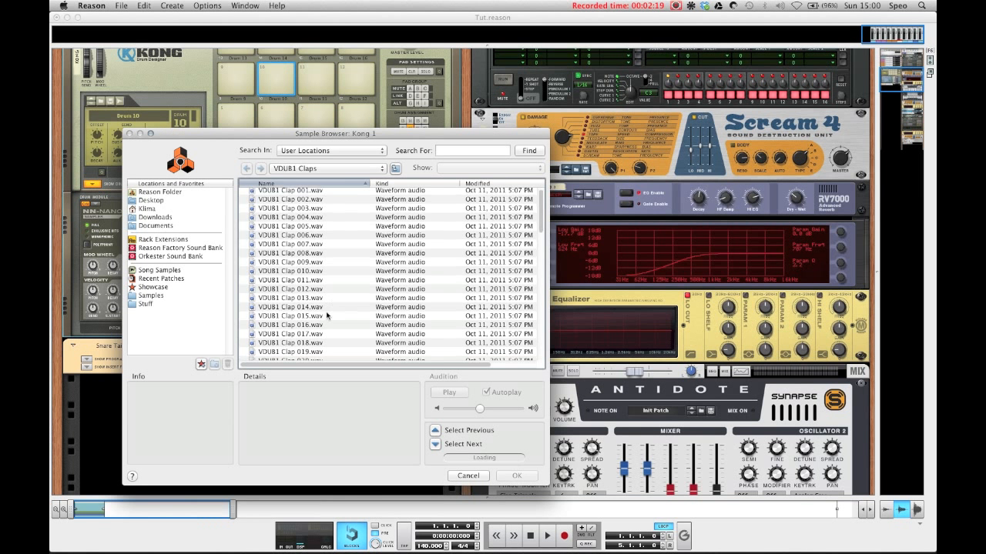
left_click(314, 350)
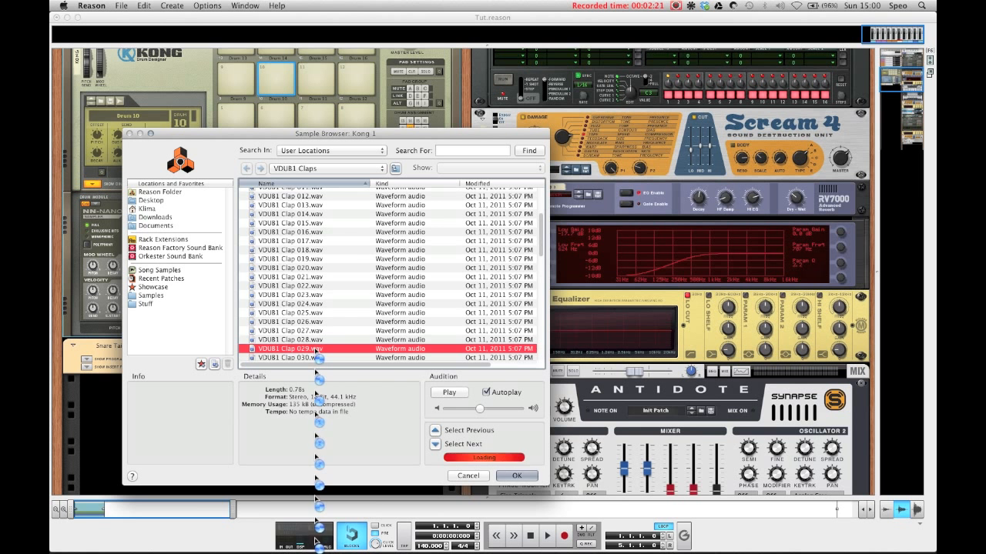
key("Return")
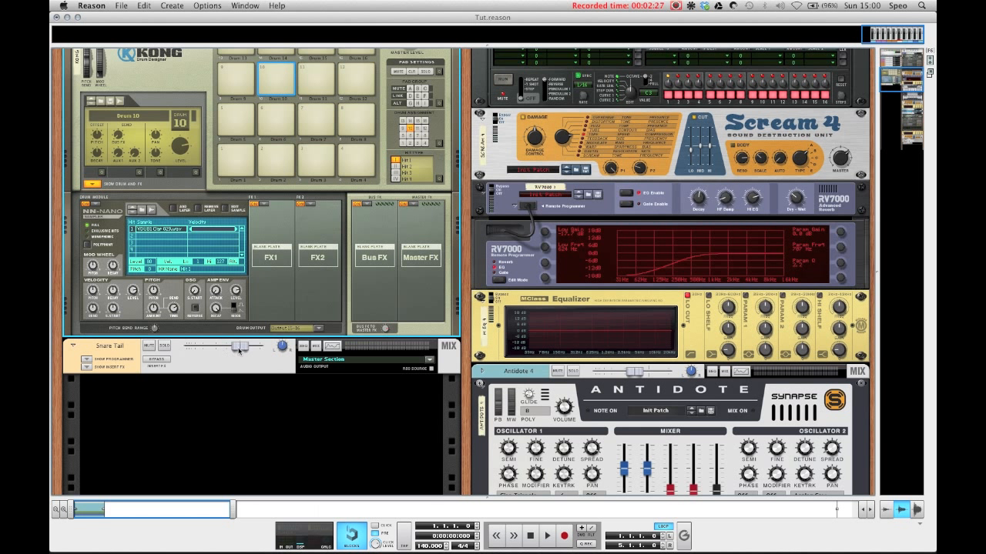
Lower the Snare Tail channel's level fader and audition drum pads 2 and 10.
left_click_drag(239, 347, 221, 347)
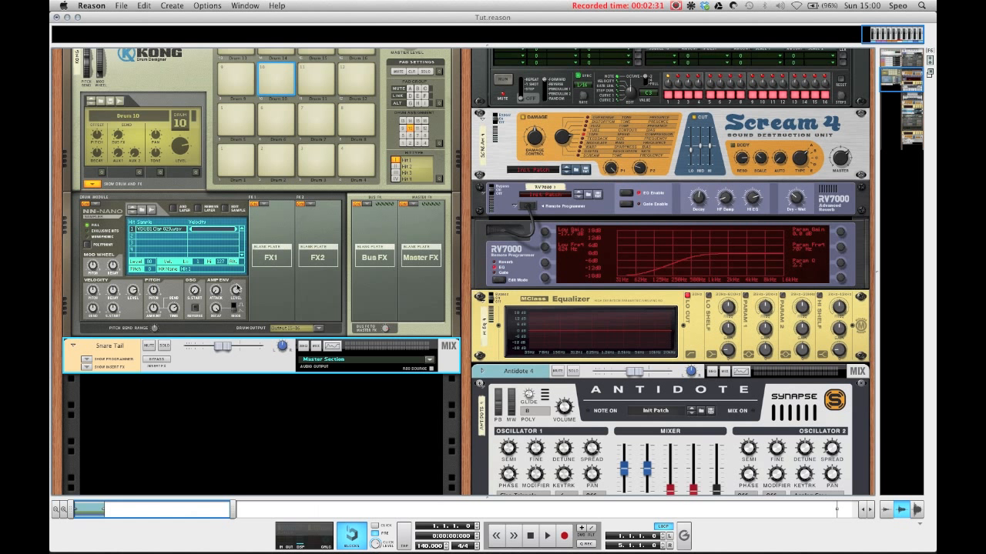
left_click(283, 151)
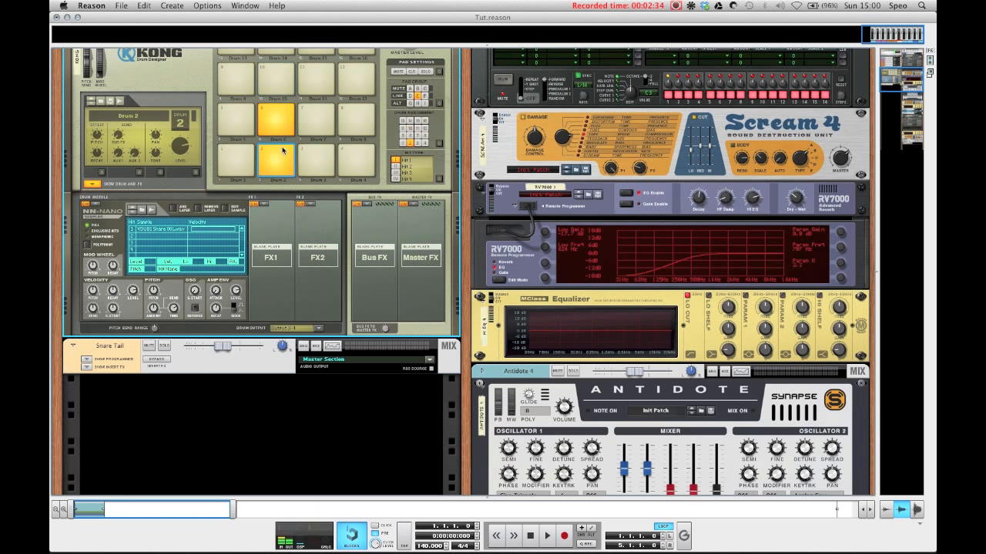
left_click(269, 77)
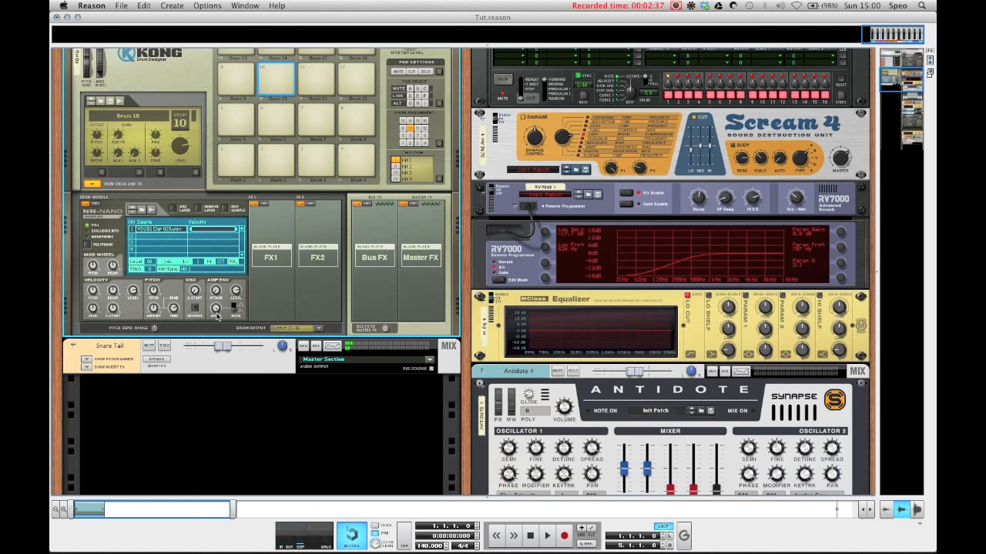
Set the amp envelope attack of drum 10's NN-Nano to about 57.6 ms.
left_click_drag(217, 291, 222, 274)
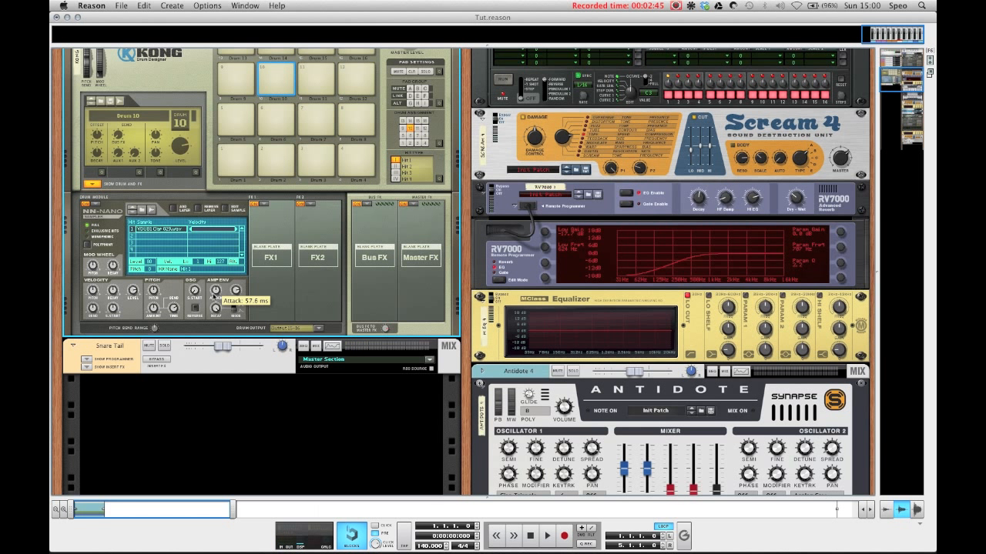
scroll(223, 299, "down", 1)
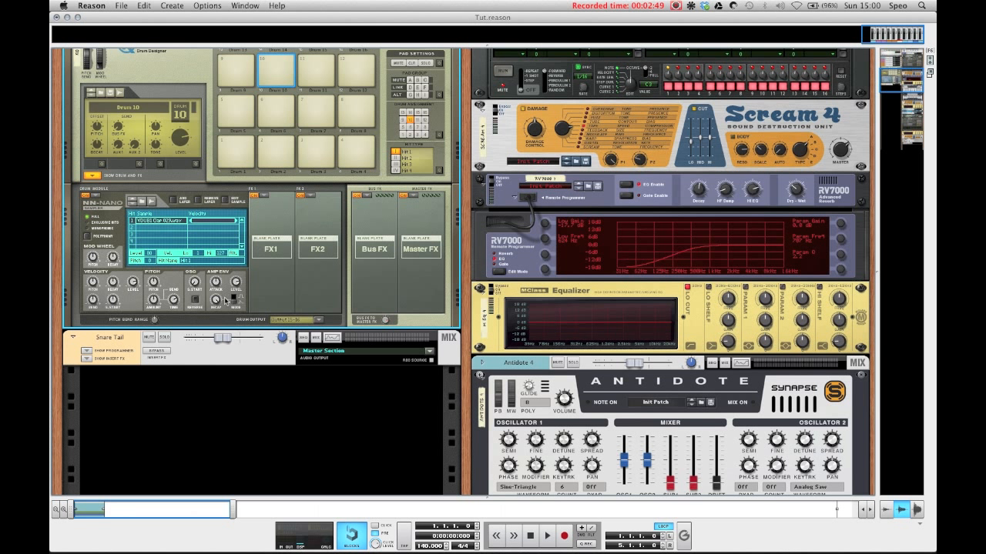
Set the amp envelope decay of drum 10's NN-Nano to about 227.5 ms.
left_click_drag(216, 298, 215, 315)
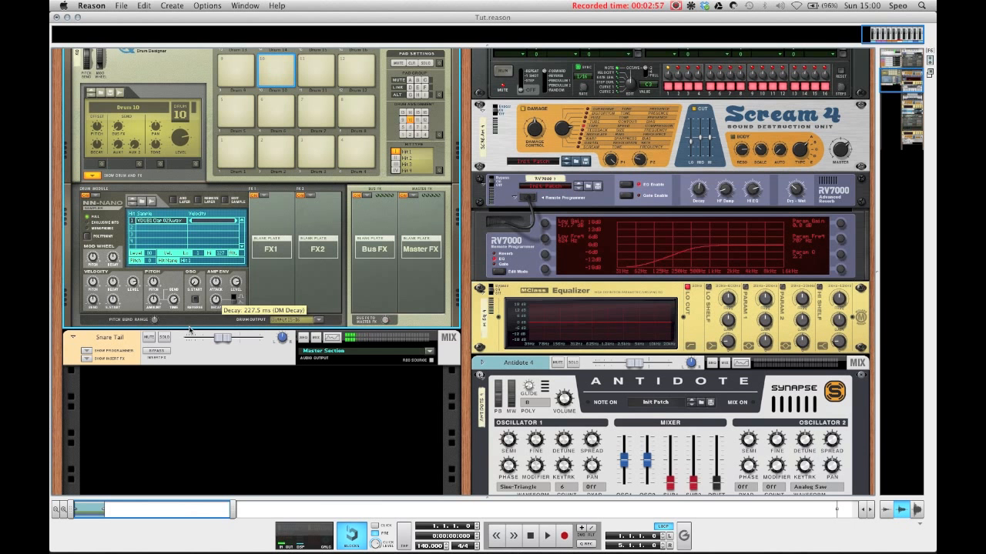
Add an RV7000 Advanced Reverb to the Snare Tail channel's insert effects.
left_click(86, 358)
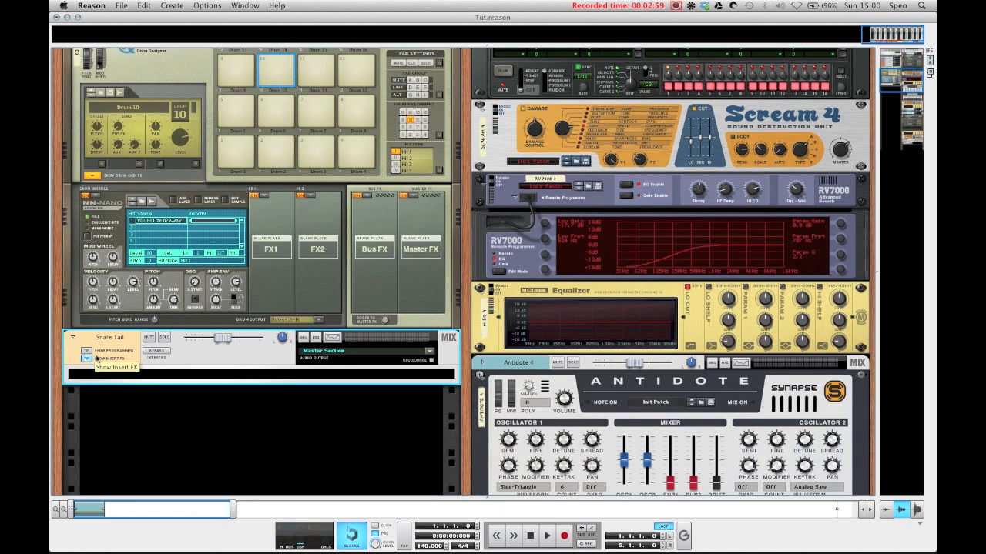
scroll(107, 343, "down", 1)
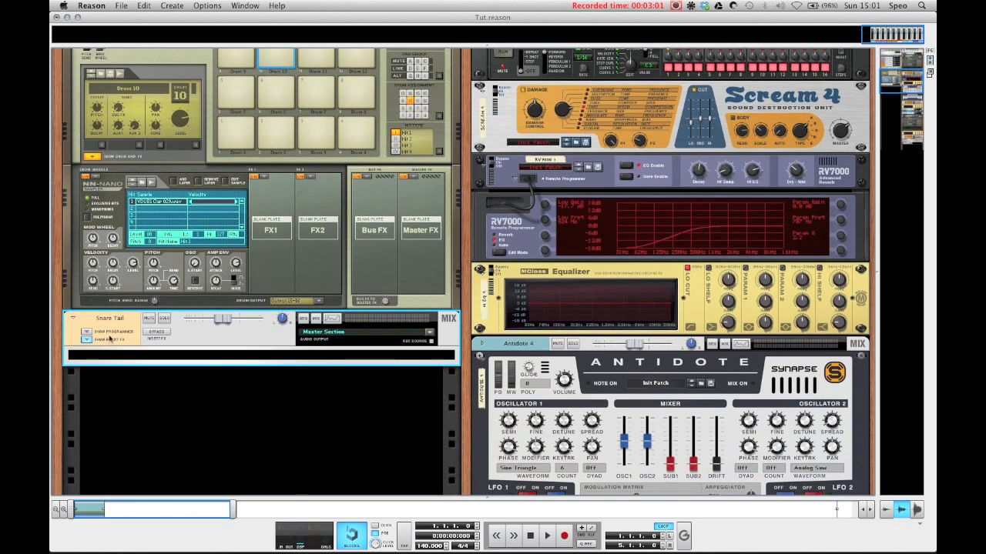
right_click(146, 357)
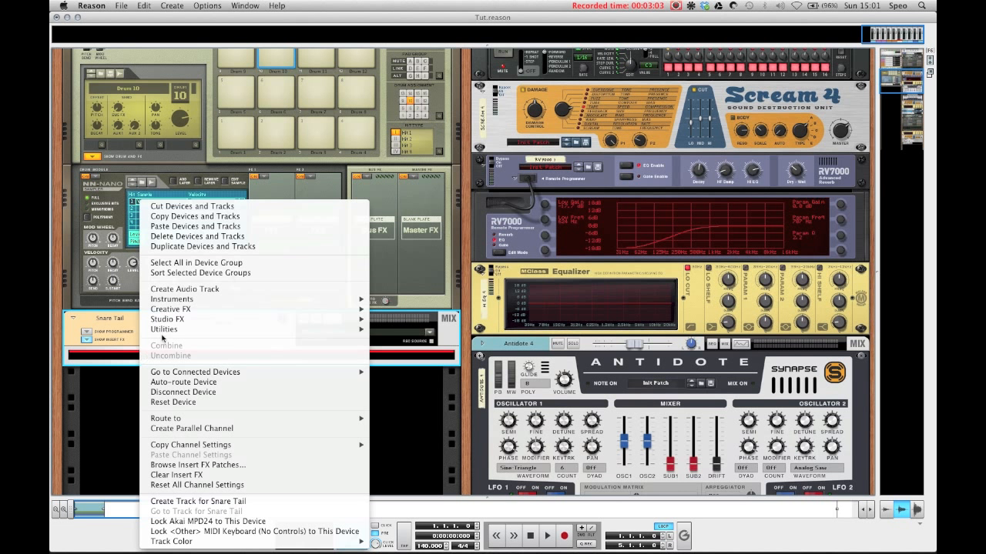
mouse_move(166, 322)
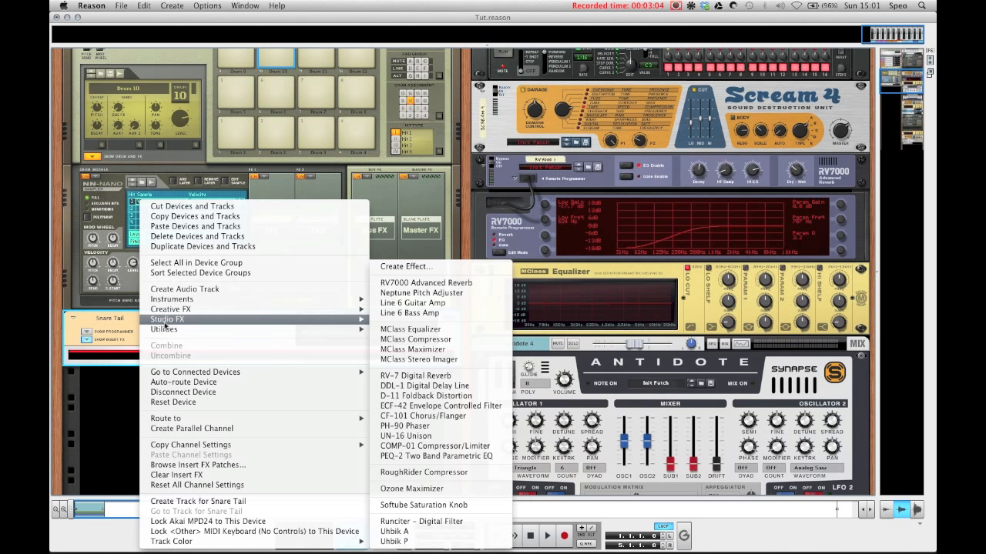
left_click(433, 288)
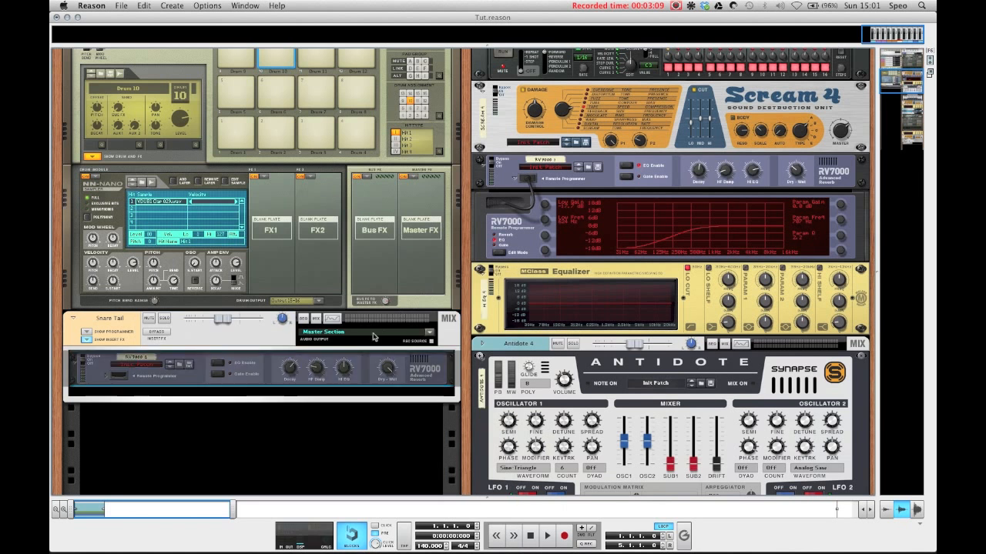
Set the Snare Tail reverb to the Plate algorithm, then adjust its decay and set HF Damp to about 28.
scroll(280, 367, "down", 5)
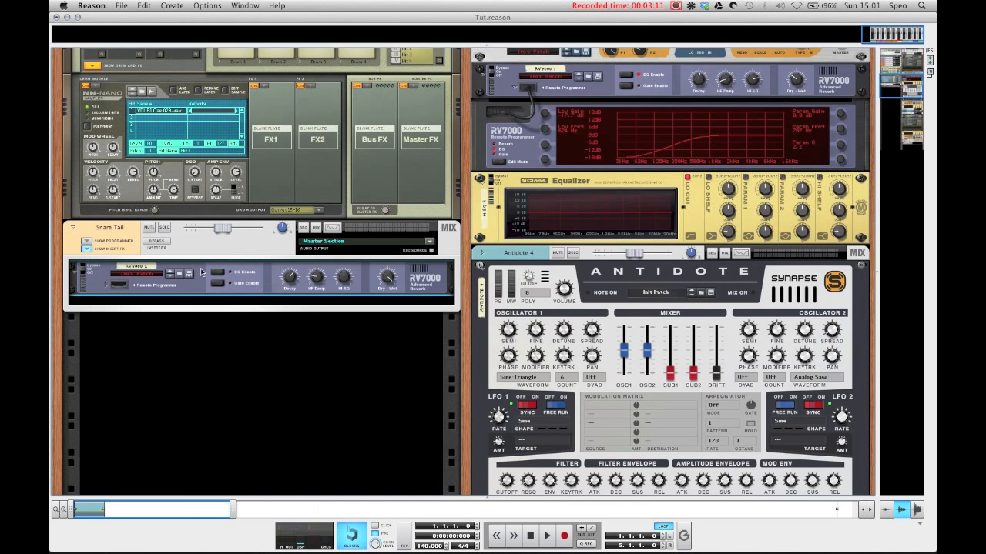
left_click(105, 285)
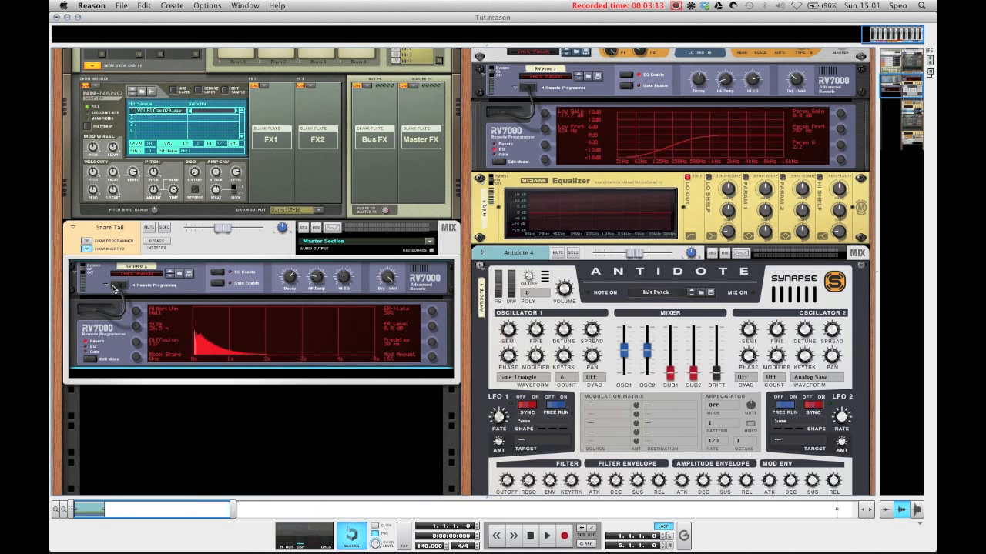
scroll(116, 288, "down", 2)
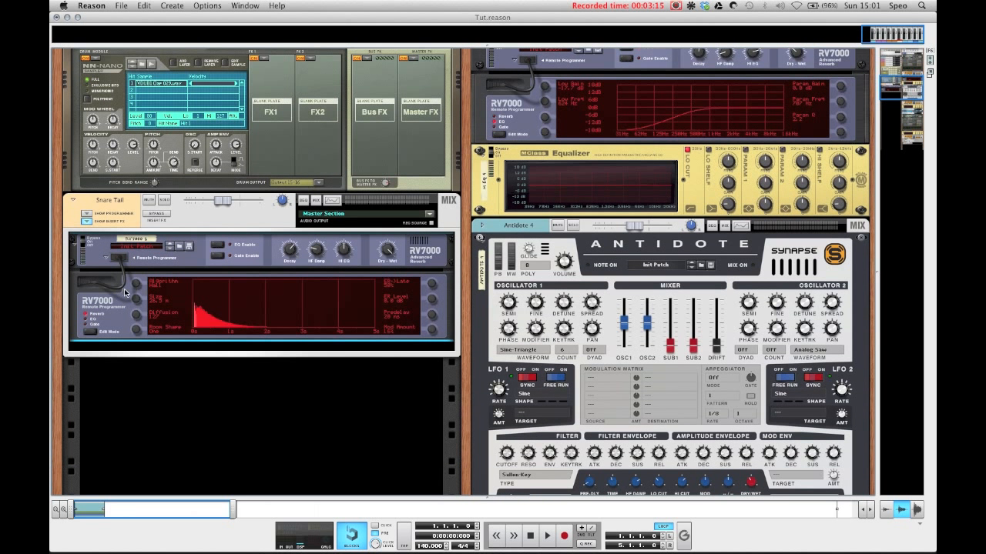
mouse_move(137, 289)
left_mouse_down()
mouse_move(140, 277)
mouse_move(143, 287)
left_mouse_up()
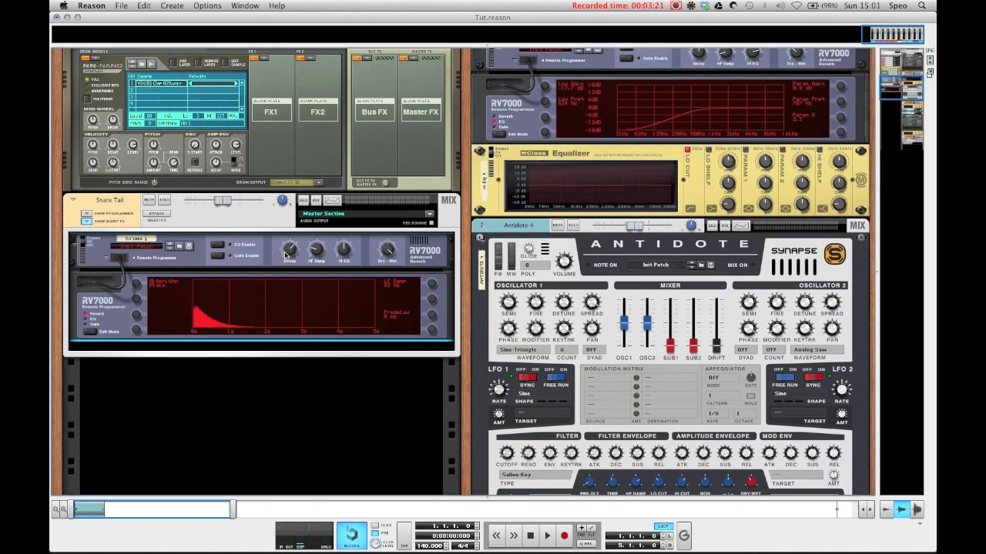
left_click_drag(286, 248, 285, 247)
left_click_drag(340, 247, 345, 251)
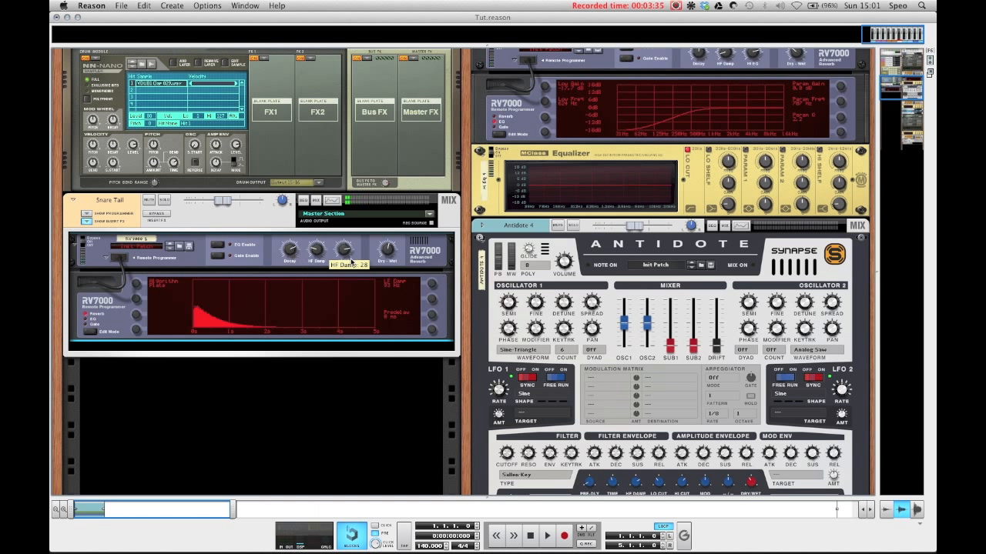
Add an MClass Equalizer after the RV7000 in the Snare Tail insert effects.
scroll(252, 257, "down", 2)
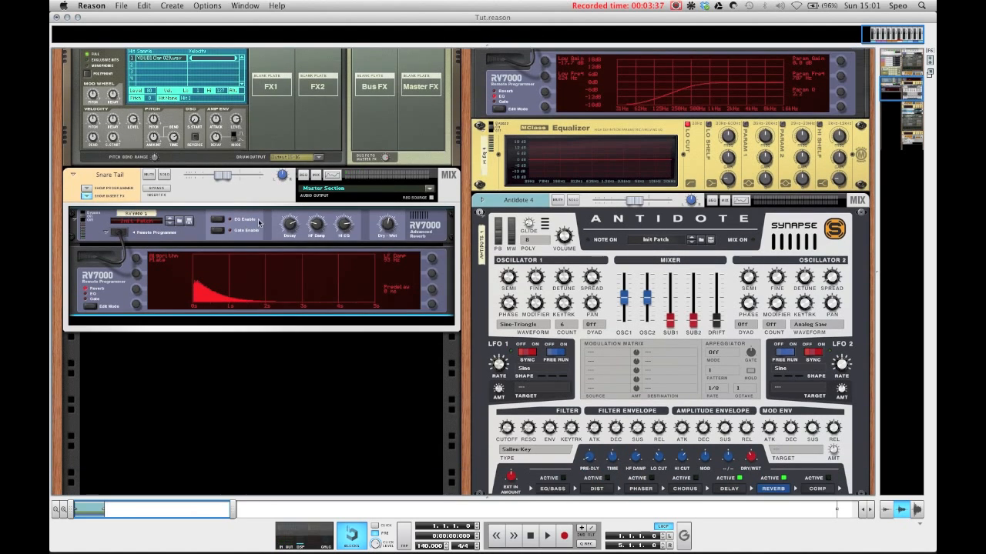
right_click(260, 221)
mouse_move(305, 339)
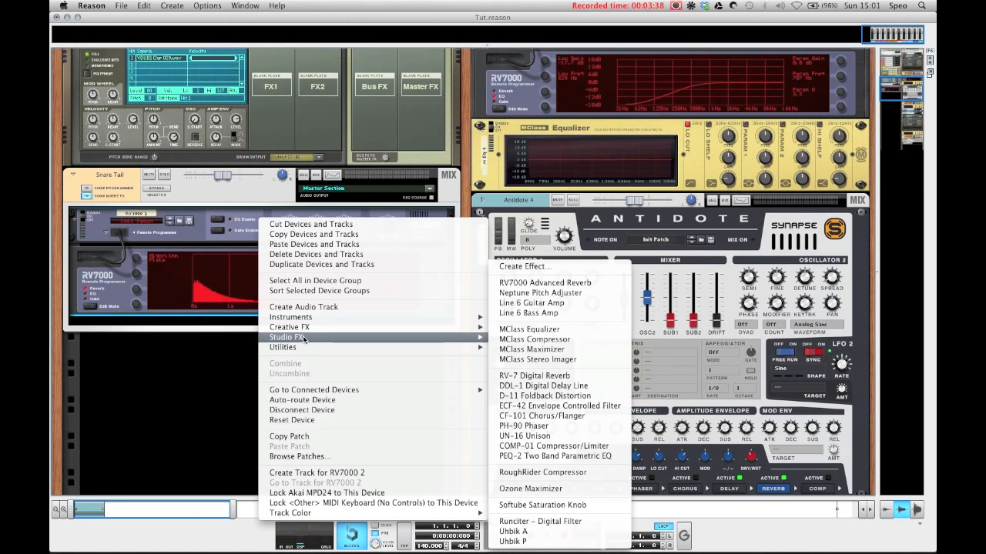
left_click(526, 329)
scroll(231, 278, "down", 4)
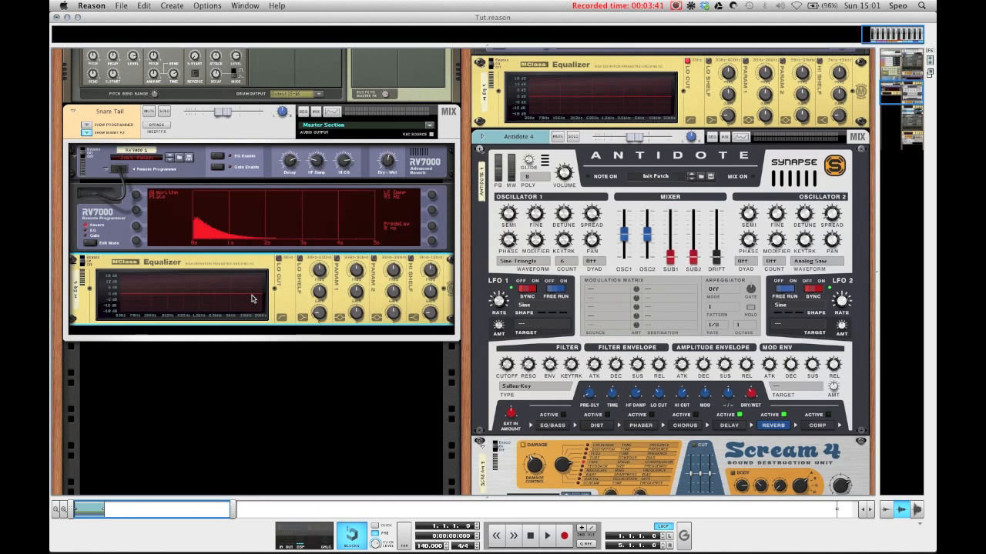
scroll(231, 270, "up", 4)
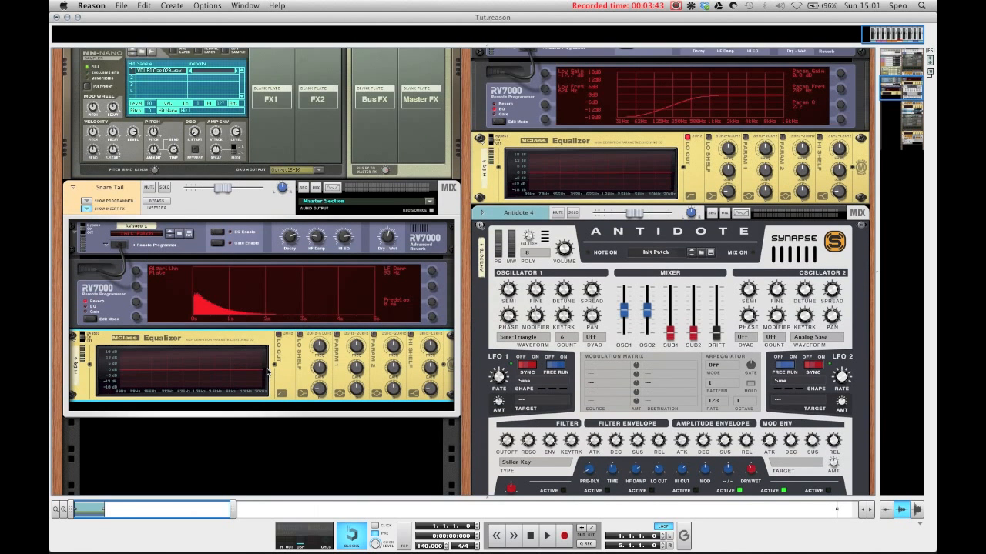
Cut the equalizer's low end with parametric 1 and dip parametric 2 to a gain of about -10.9 dB, adjusting its Q.
scroll(268, 371, "down", 1)
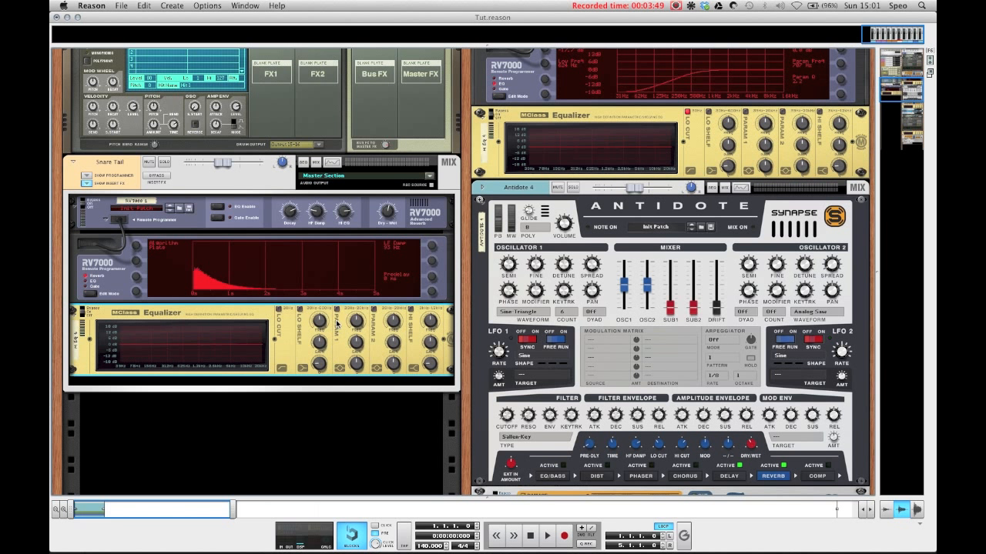
scroll(336, 324, "down", 1)
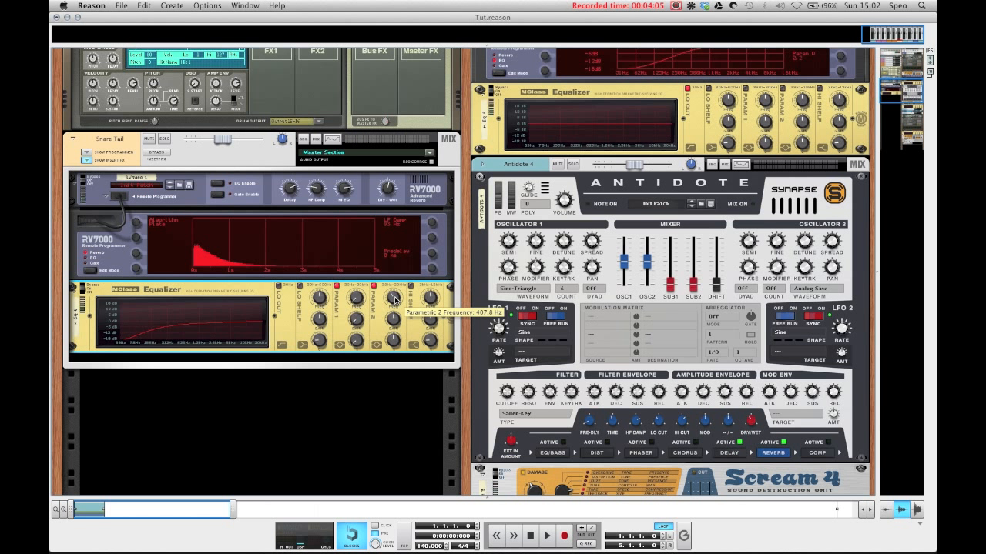
left_click_drag(394, 324, 393, 352)
left_click_drag(394, 302, 393, 297)
left_click_drag(393, 340, 394, 361)
left_click_drag(394, 314, 394, 320)
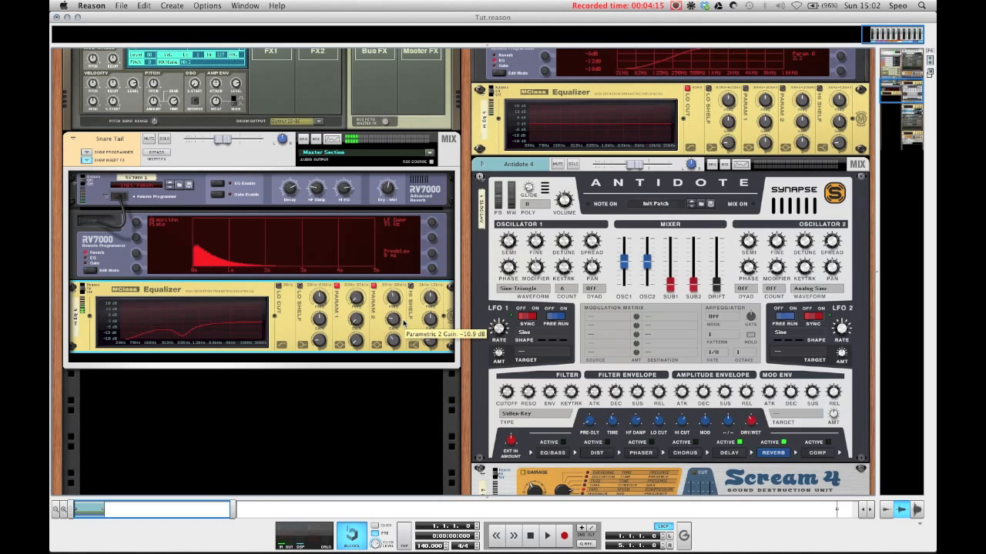
Boost the equalizer's high shelf to a gain of about 5.1 dB.
left_click_drag(430, 323, 431, 318)
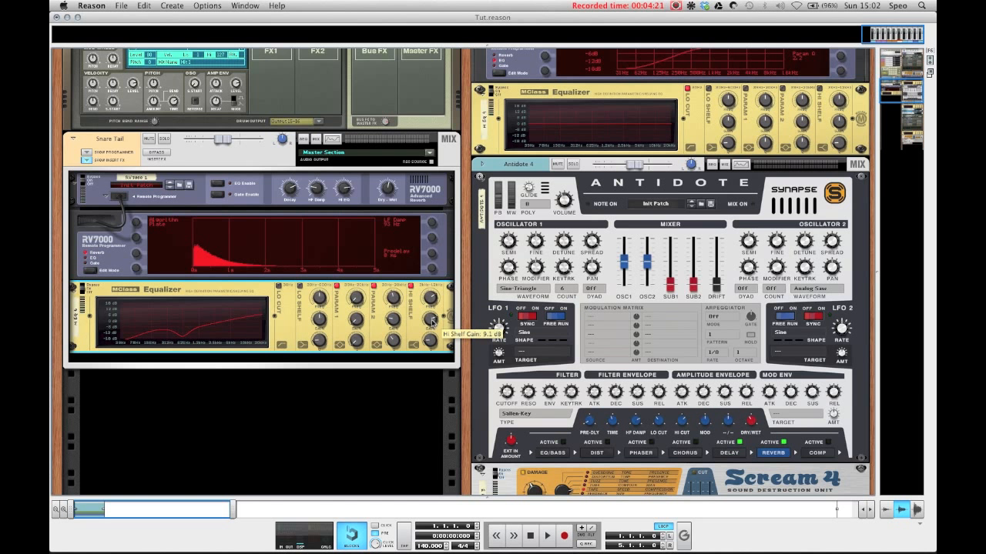
left_click_drag(431, 308, 431, 324)
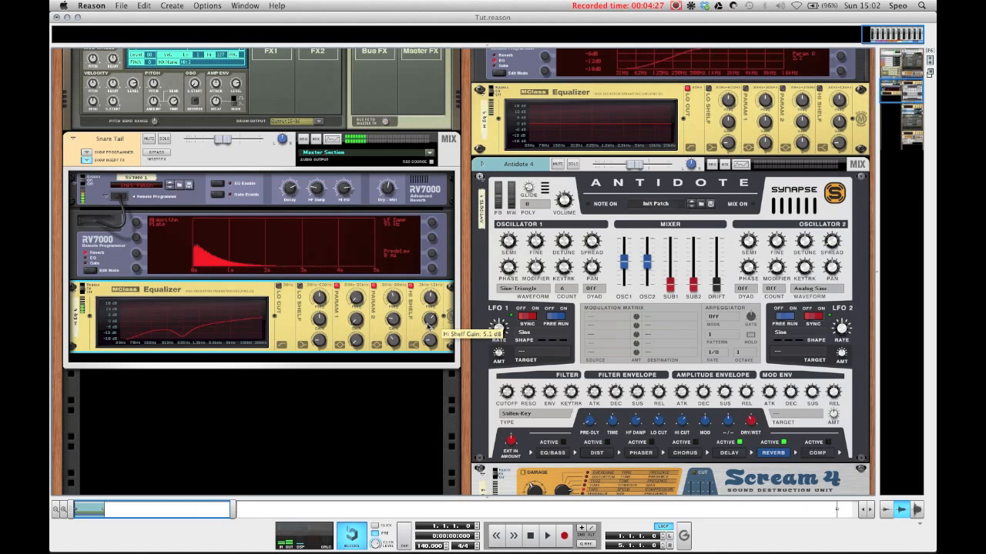
Add an MClass Stereo Imager after the Snare Tail equalizer and adjust its hi band width.
scroll(259, 319, "down", 3)
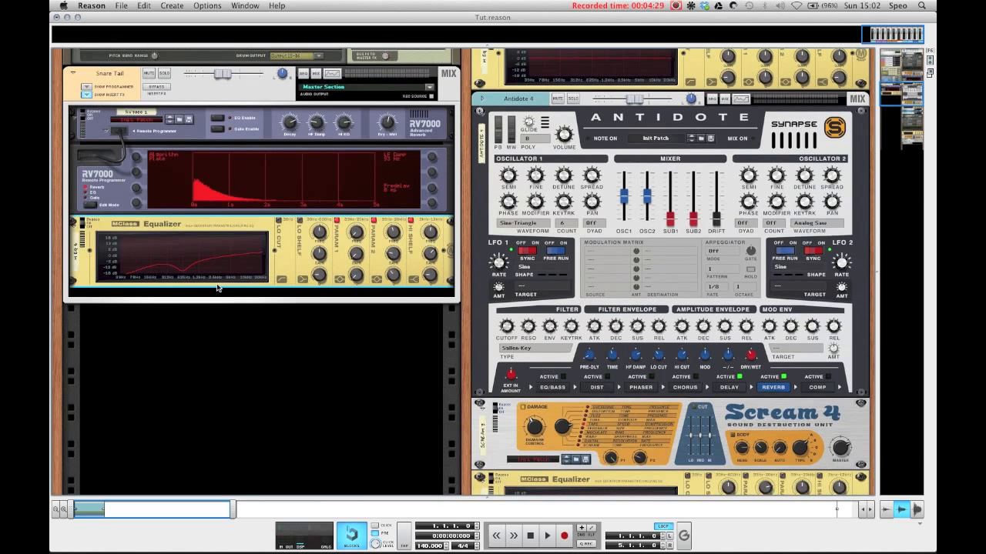
right_click(220, 246)
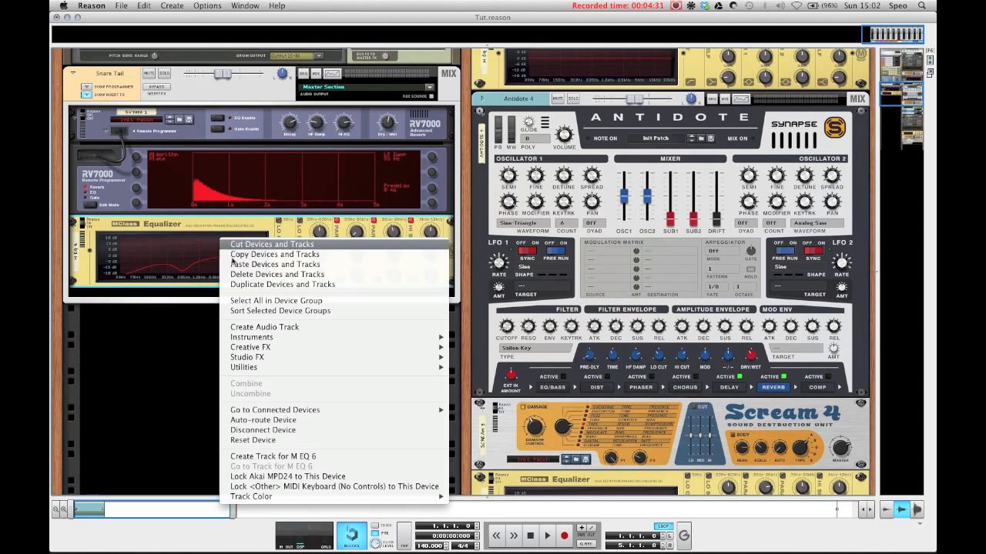
mouse_move(264, 358)
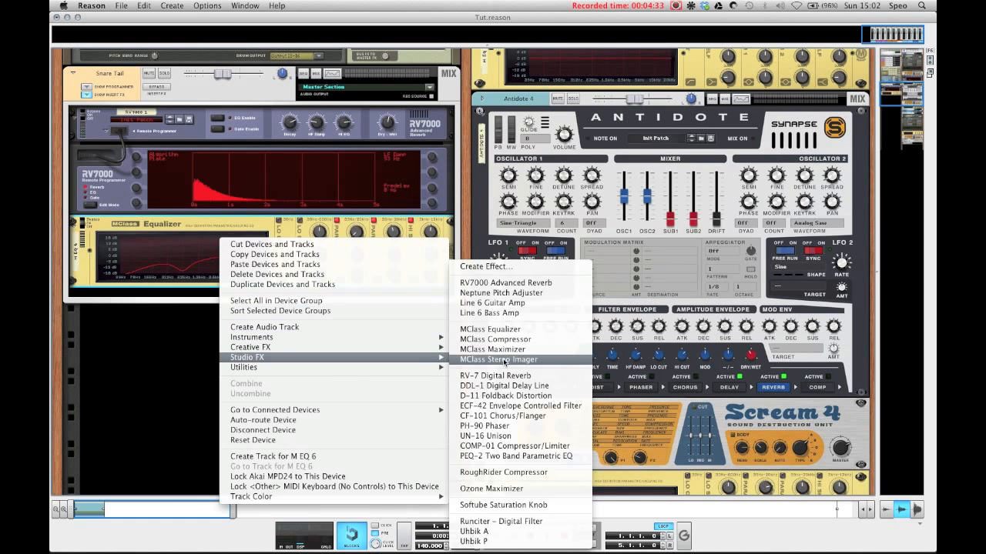
left_click(504, 359)
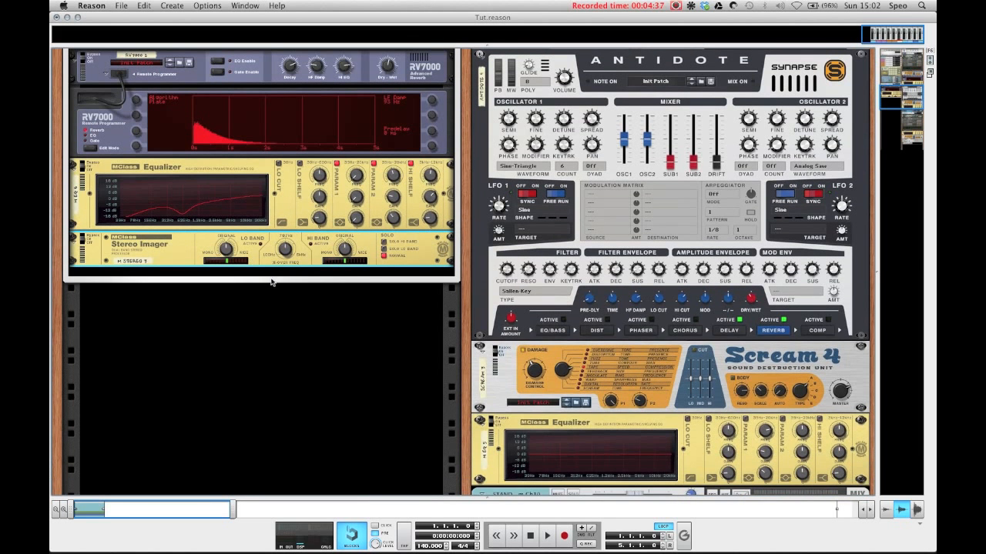
scroll(271, 281, "up", 3)
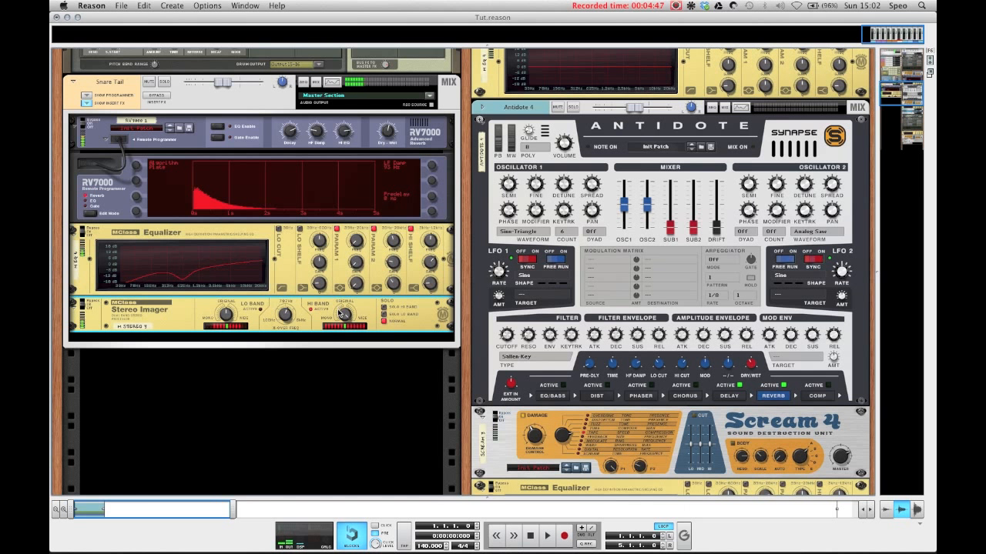
left_click_drag(344, 315, 345, 327)
Assign Kong's drum pad 10 to the same link group as pad 2 and audition the linked pads.
scroll(293, 320, "up", 3)
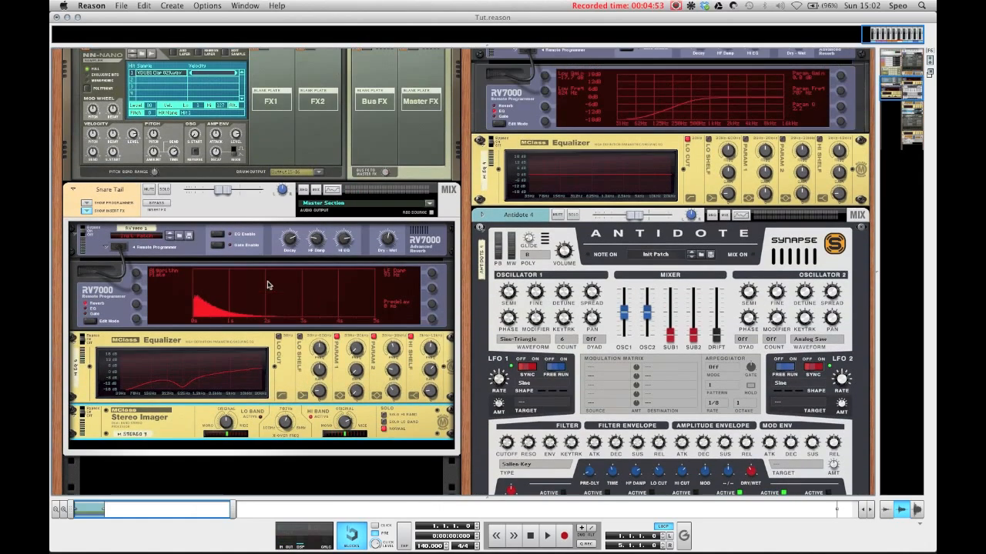
scroll(151, 317, "up", 1)
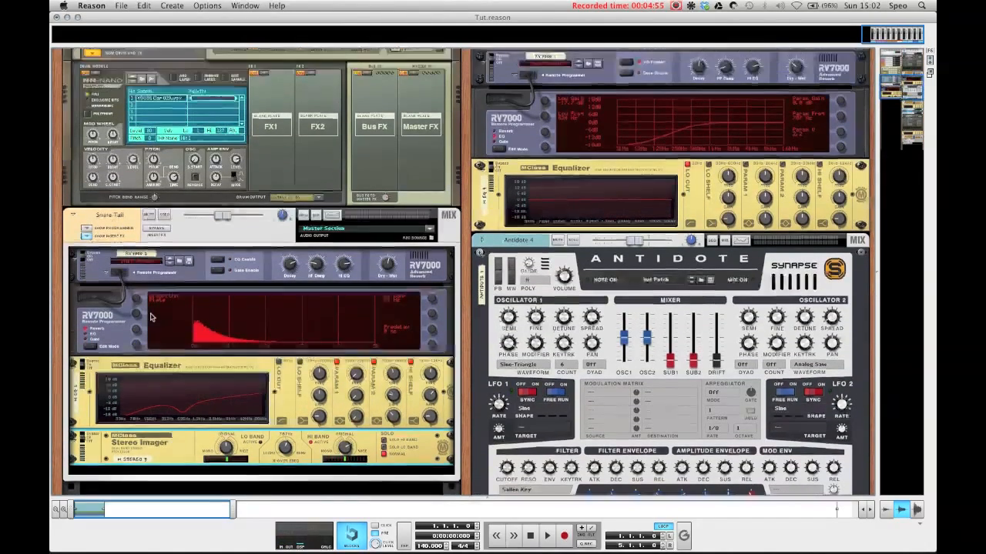
scroll(152, 318, "up", 1)
scroll(358, 249, "up", 6)
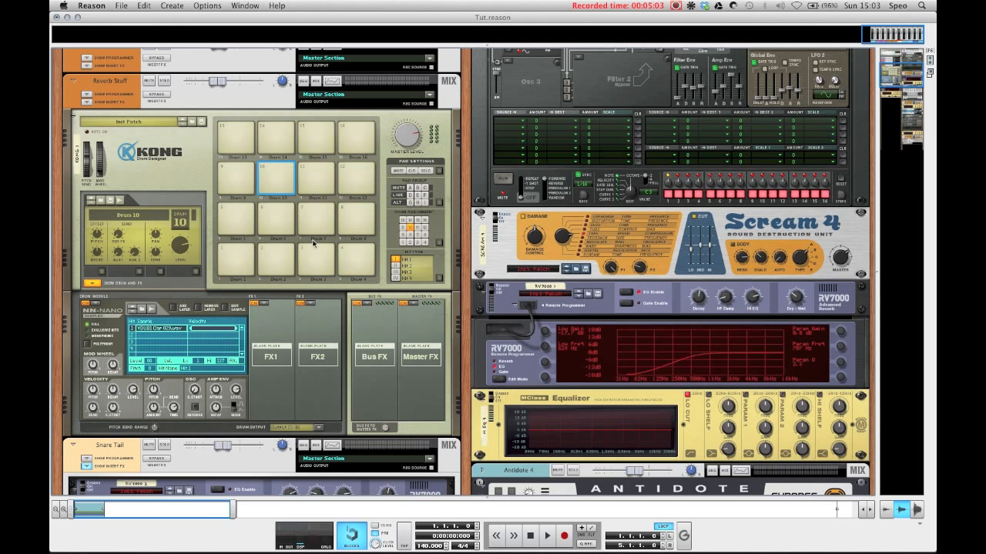
left_click(275, 257)
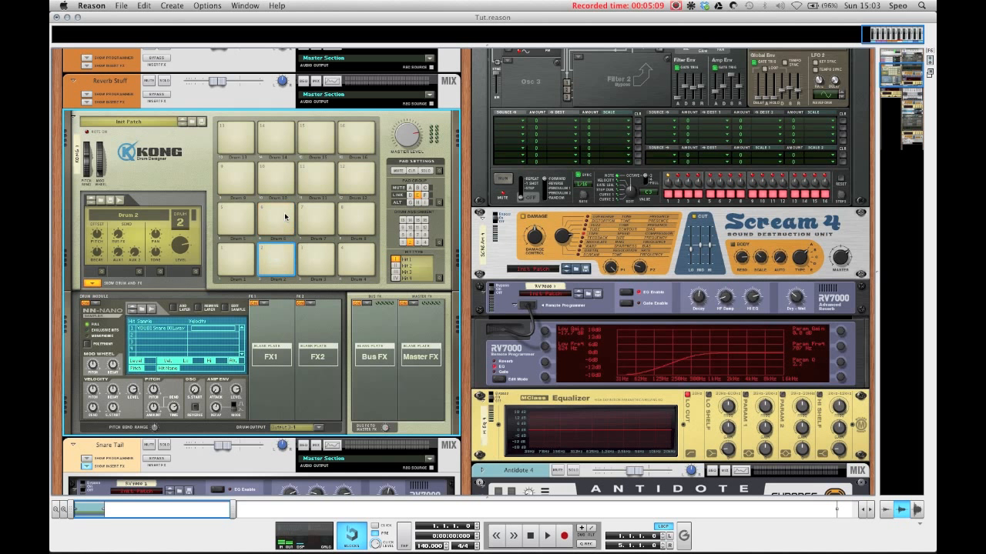
left_click(279, 171)
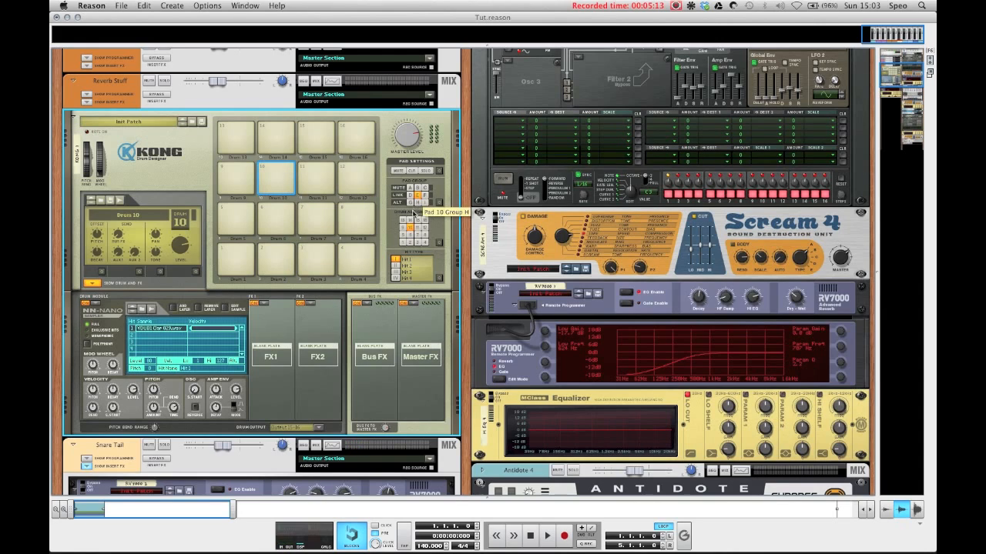
scroll(237, 208, "up", 3)
scroll(242, 211, "up", 4)
scroll(269, 222, "down", 8)
scroll(276, 224, "down", 1)
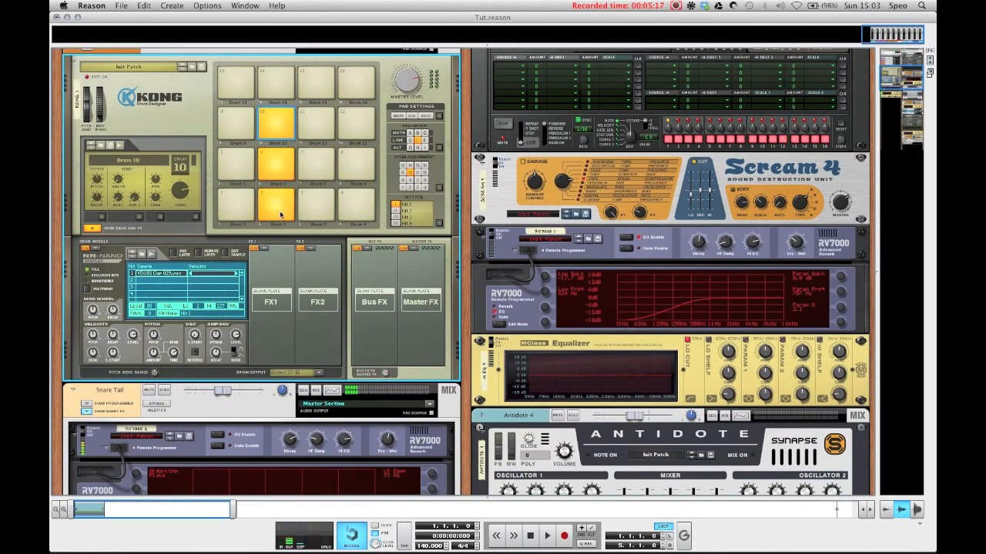
Retune the Snare Tail equalizer's parametric 2 band to about 659.3 Hz and readjust its Q.
scroll(279, 219, "down", 7)
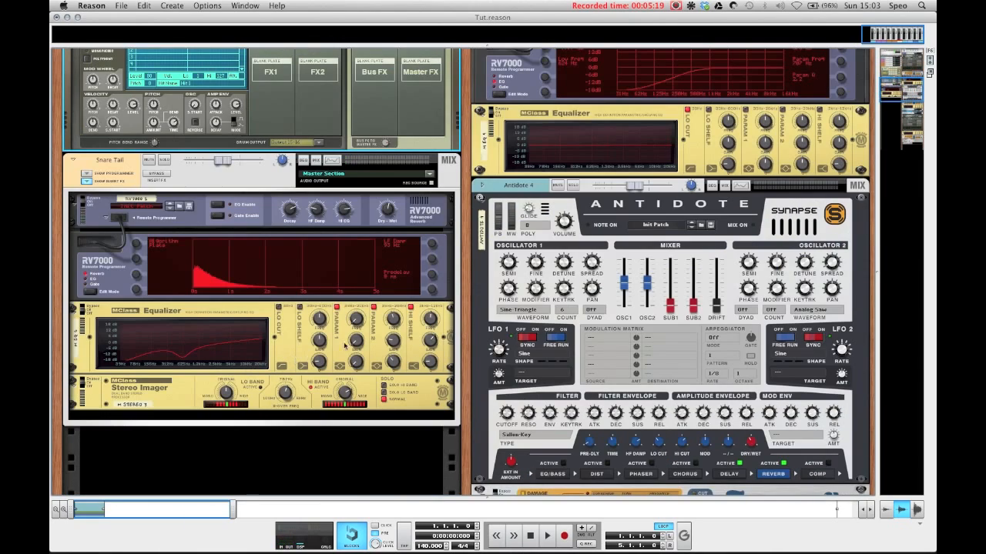
left_click_drag(396, 342, 395, 321)
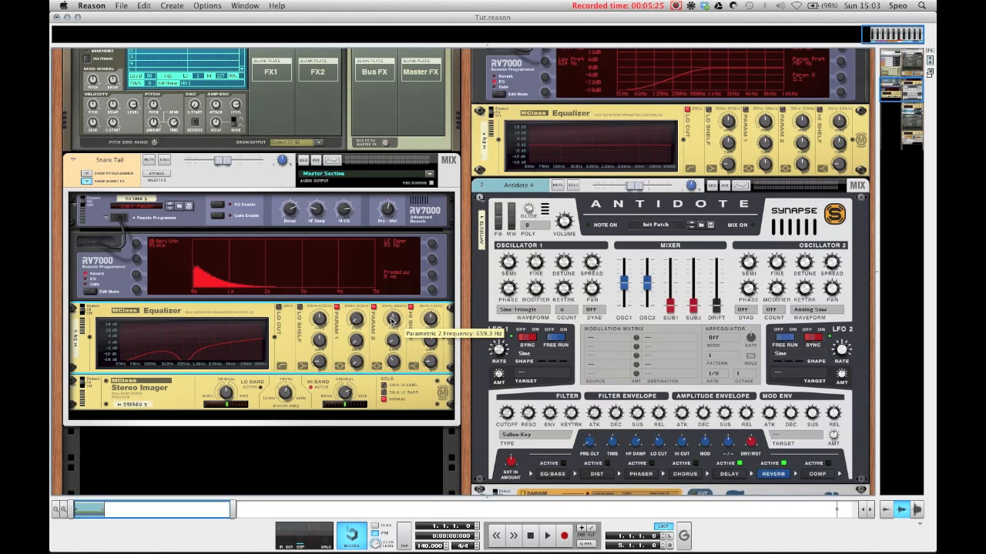
left_click_drag(394, 364, 394, 370)
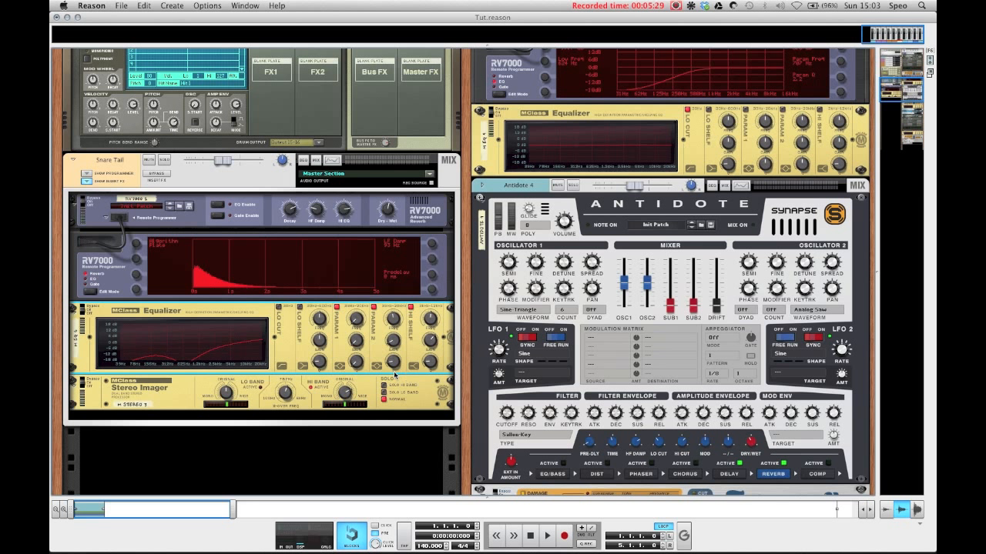
mouse_move(395, 375)
left_mouse_down()
mouse_move(403, 357)
mouse_move(395, 363)
left_mouse_up()
scroll(395, 363, "up", 15)
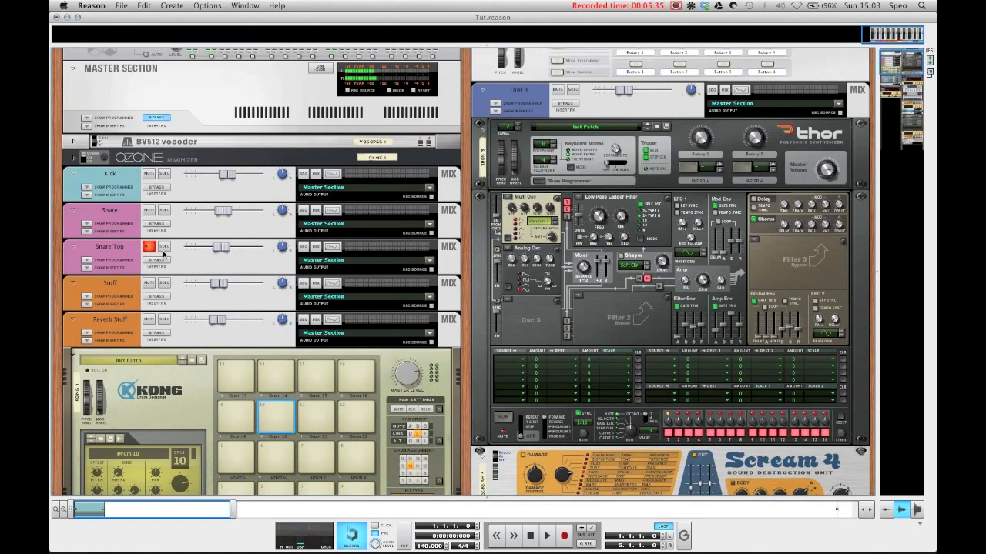
Play the loop and set the decay of the Snare Tail channel's RV7000 reverb to 94.
key("F7")
key("F6")
key("space")
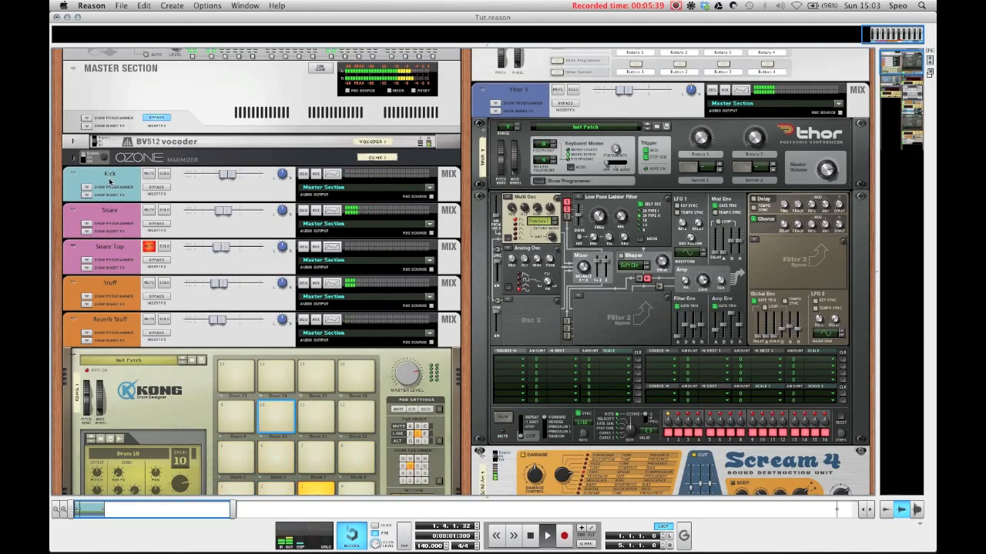
scroll(227, 397, "down", 3)
scroll(227, 397, "down", 5)
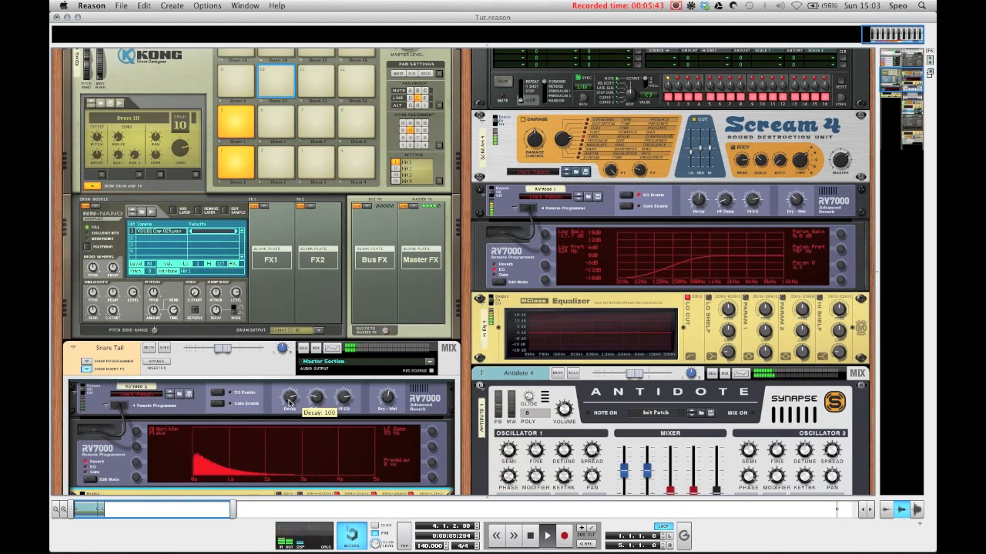
scroll(420, 447, "down", 2)
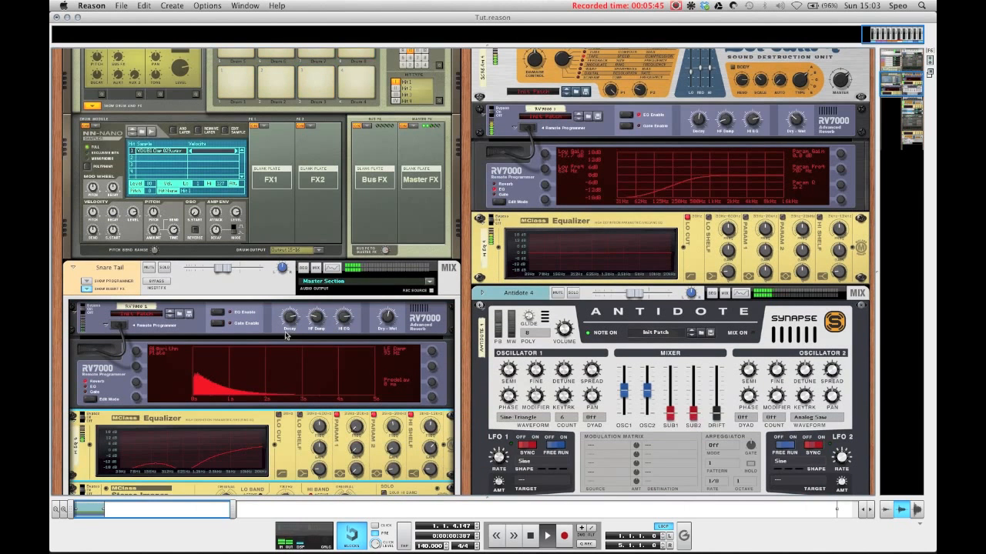
left_click_drag(289, 318, 290, 322)
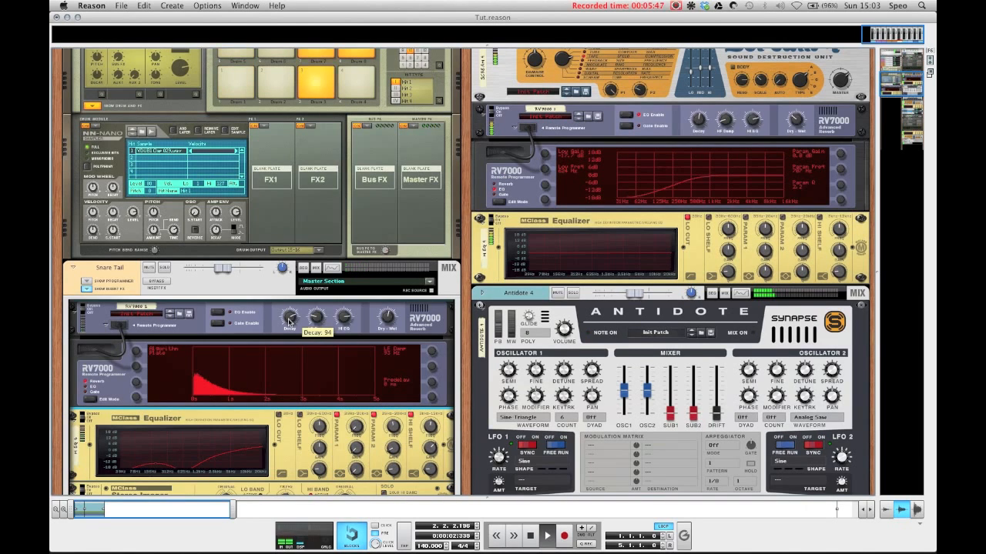
Mute and unmute the Snare Tail channel during playback to compare the snare with and without it, and stop the loop.
scroll(290, 318, "up", 1)
left_click(149, 299)
left_click(149, 300)
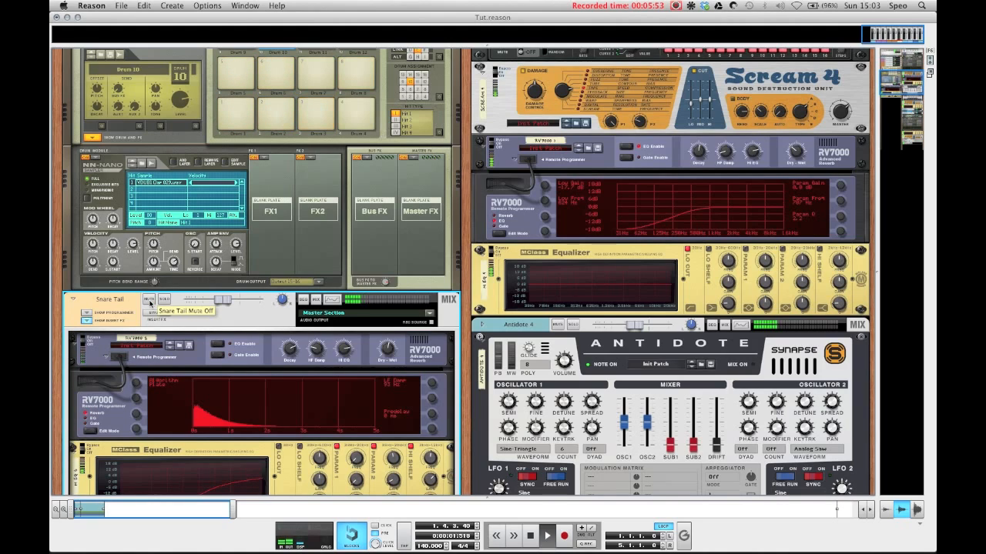
key("space")
Show the Snare Top channel's insert effects, examine the Antidote's reverb settings, and hide the inserts again.
scroll(150, 302, "up", 9)
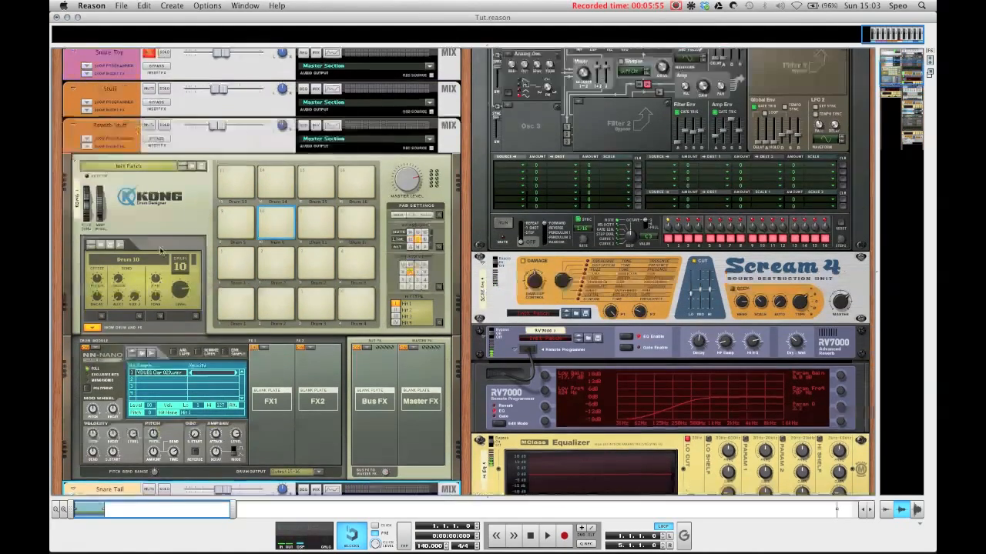
scroll(162, 255, "up", 1)
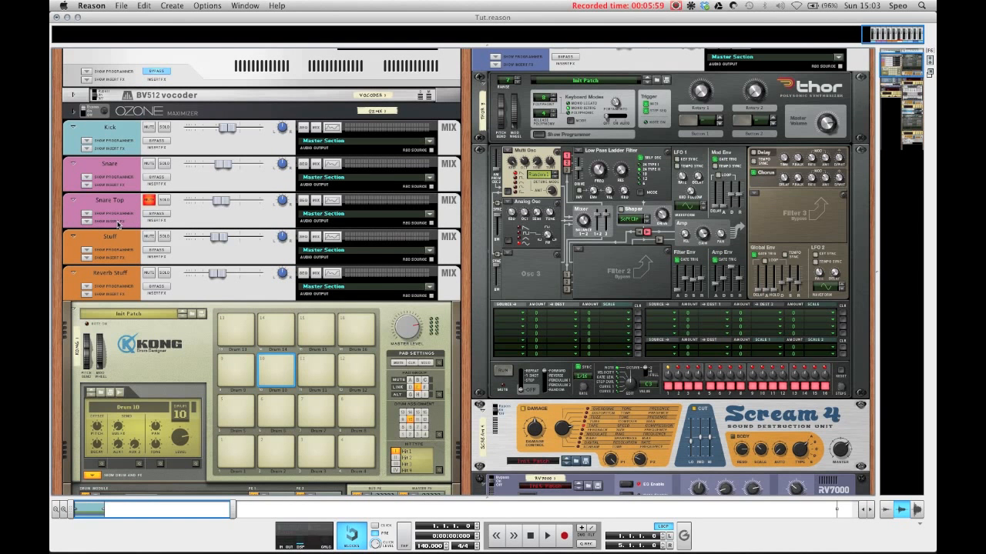
left_click(99, 224)
scroll(267, 335, "down", 4)
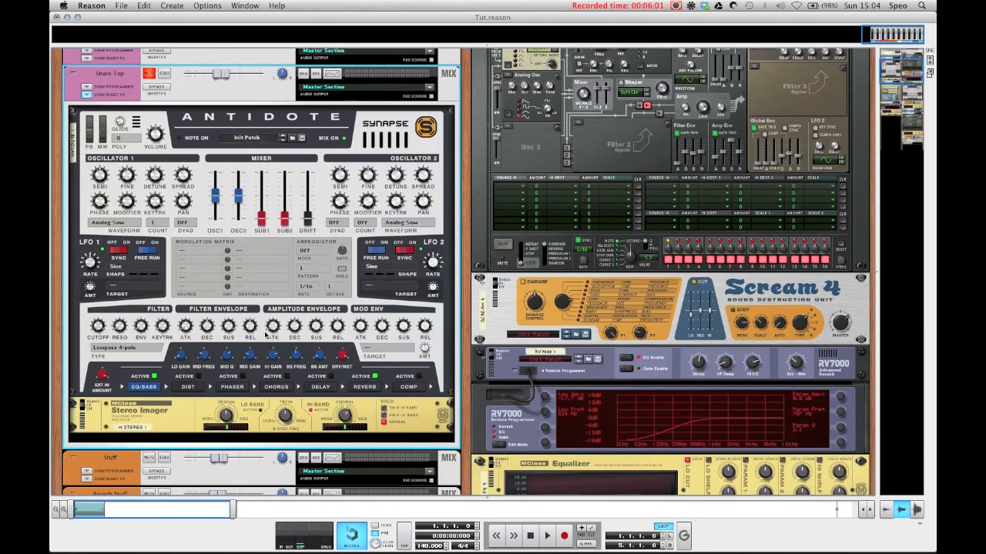
left_click(375, 388)
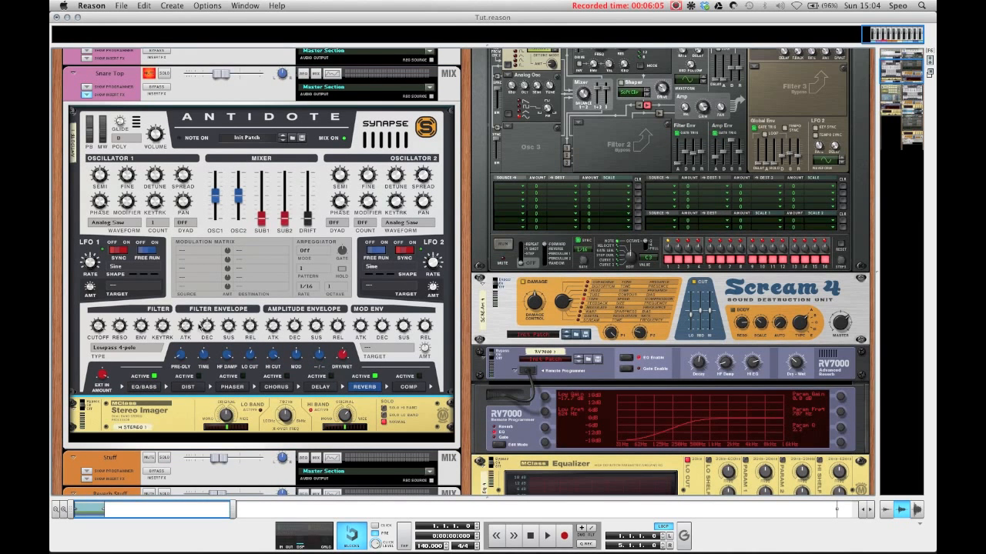
scroll(177, 306, "up", 4)
left_click(87, 240)
Solo the Snare Tail channel and load a noise generator into the FX1 slot of Kong's drum 10.
scroll(177, 247, "down", 10)
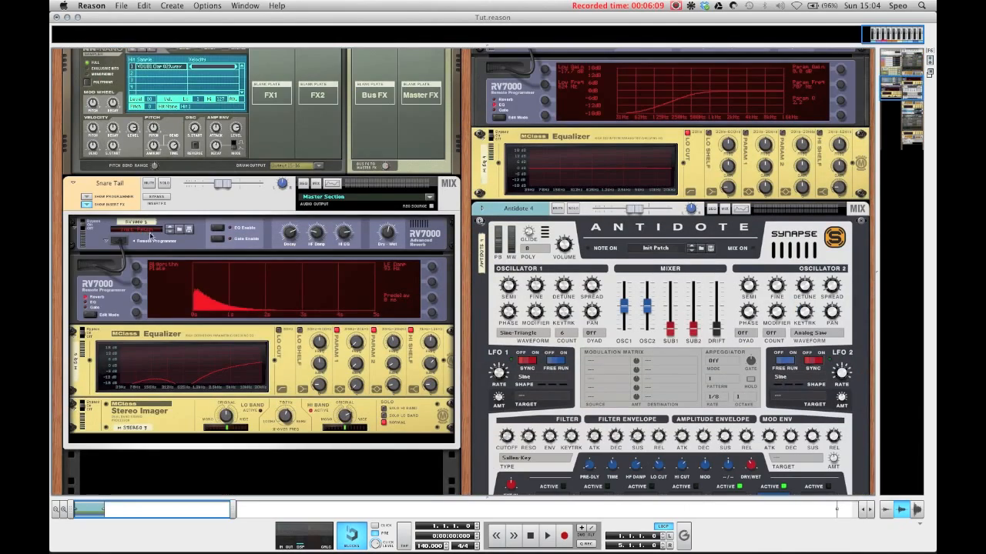
scroll(163, 241, "up", 3)
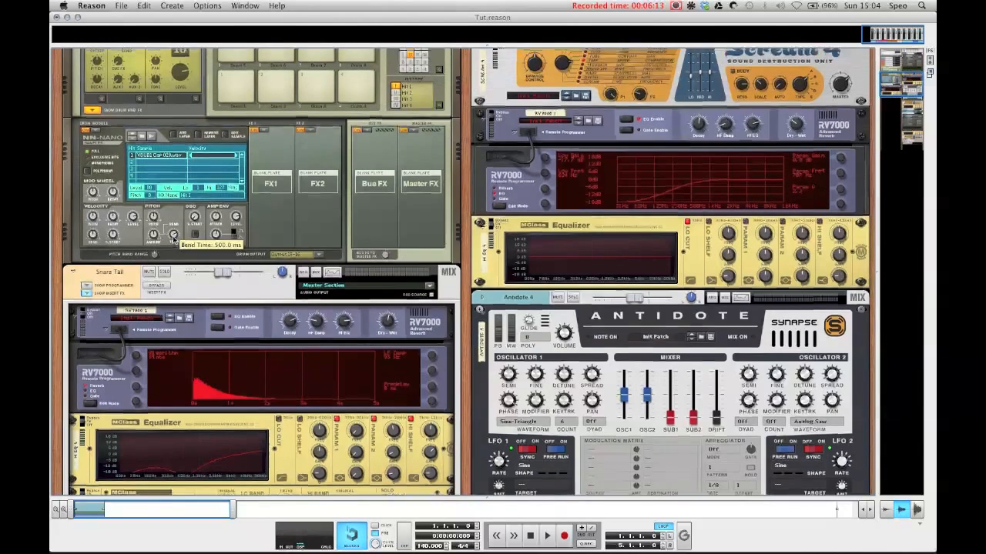
scroll(258, 205, "up", 3)
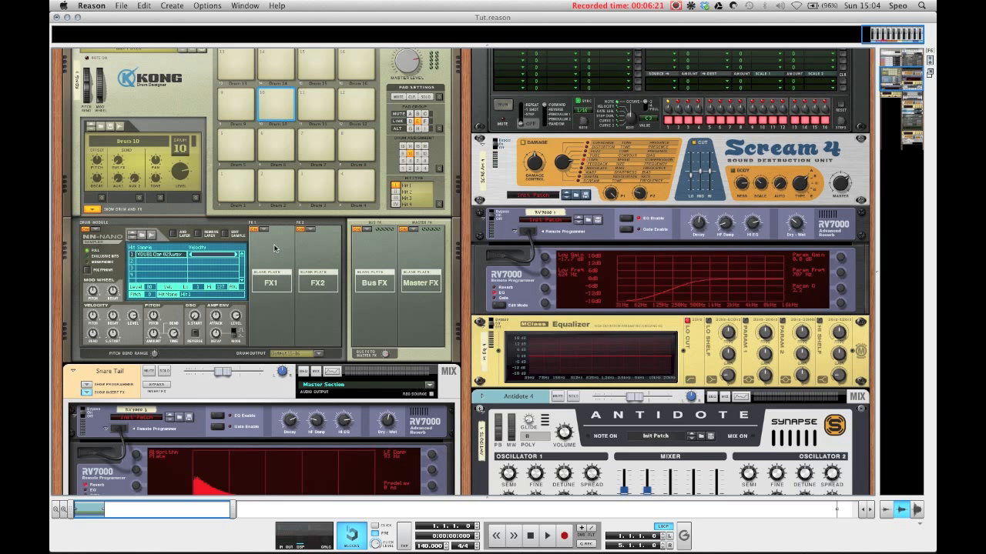
left_click(164, 371)
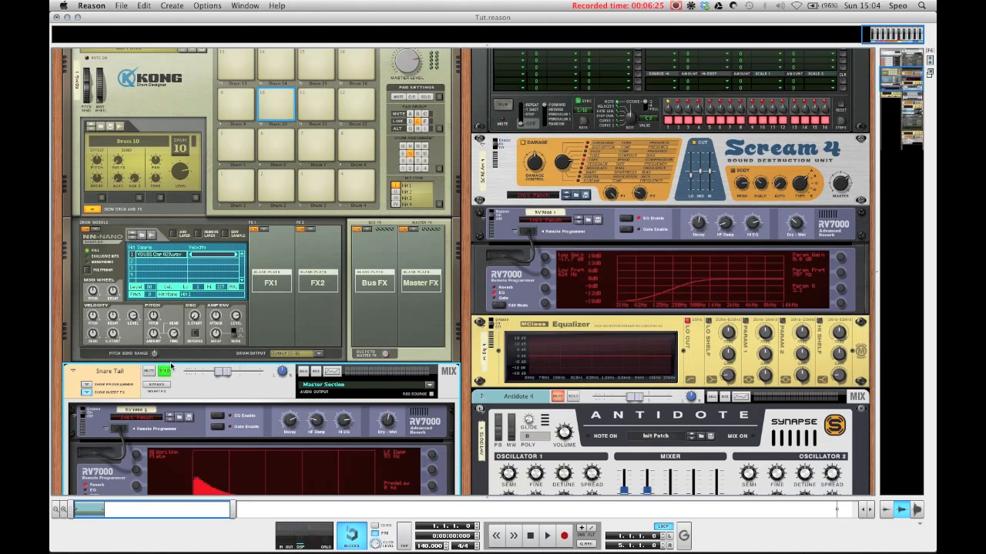
scroll(248, 252, "down", 2)
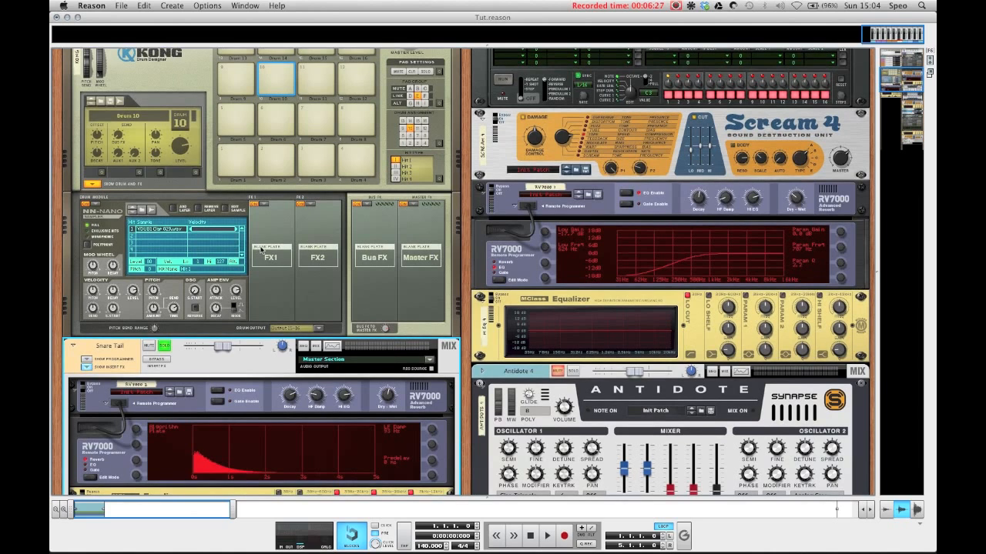
scroll(262, 245, "down", 5)
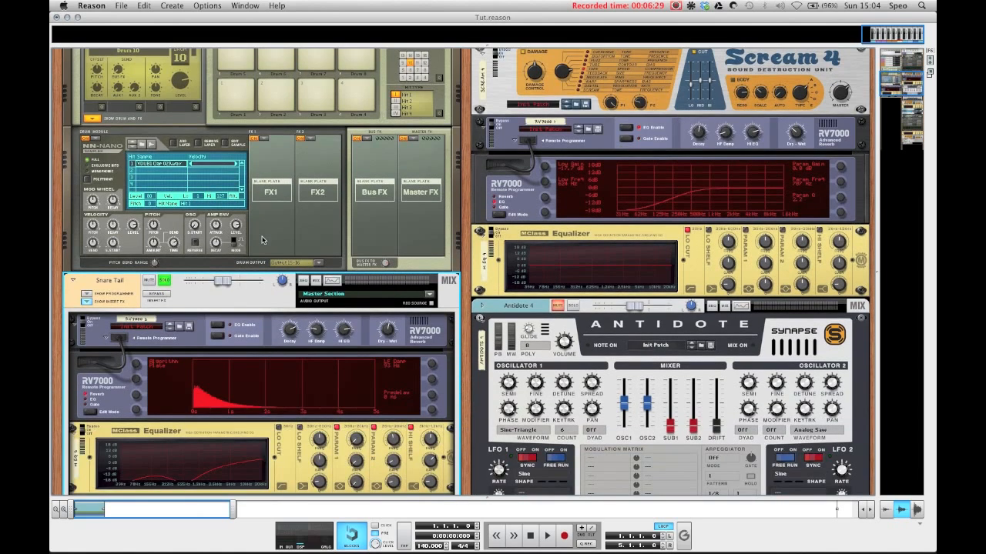
scroll(262, 238, "up", 5)
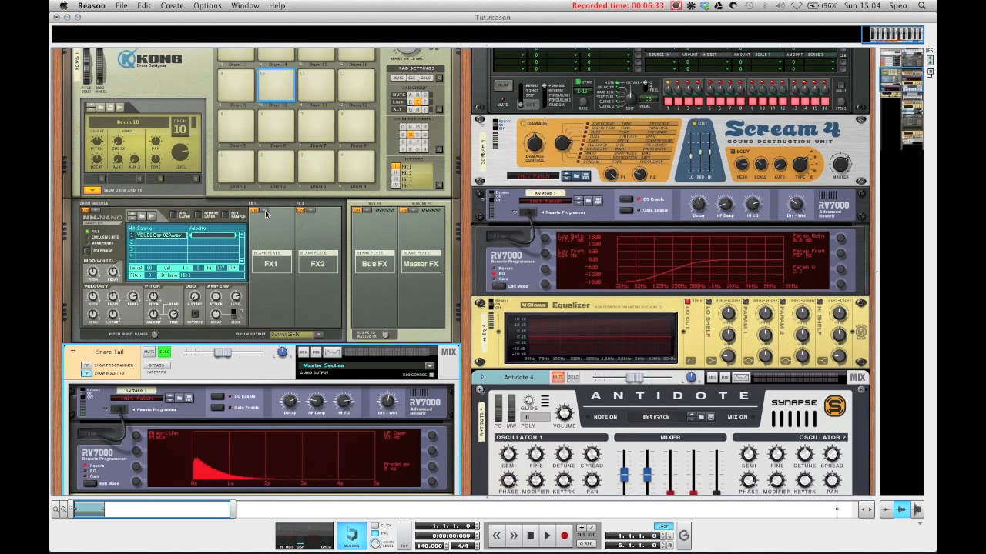
left_click(265, 214)
left_click(284, 223)
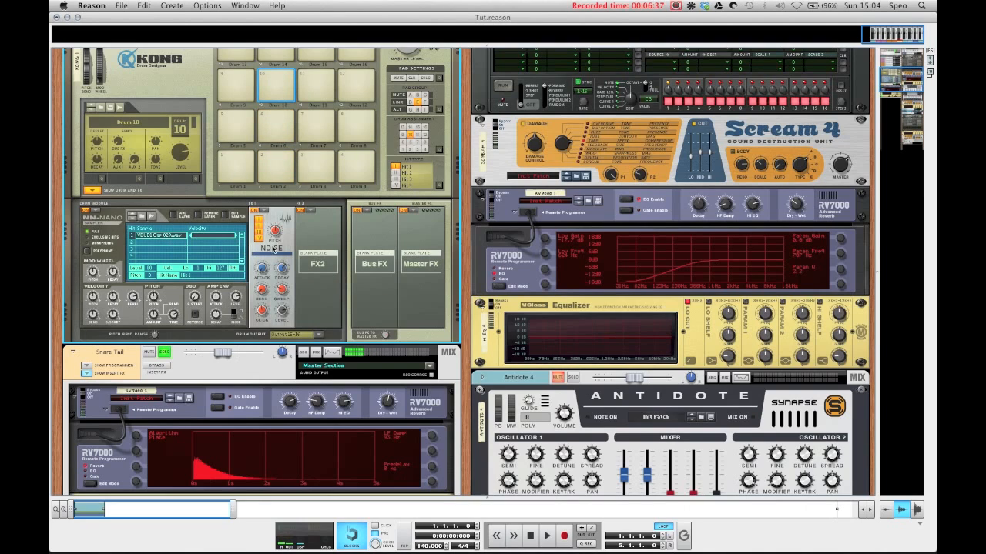
Adjust the pitch of the noise generator in drum 10's FX1 slot.
scroll(197, 201, "down", 1)
scroll(250, 246, "down", 5)
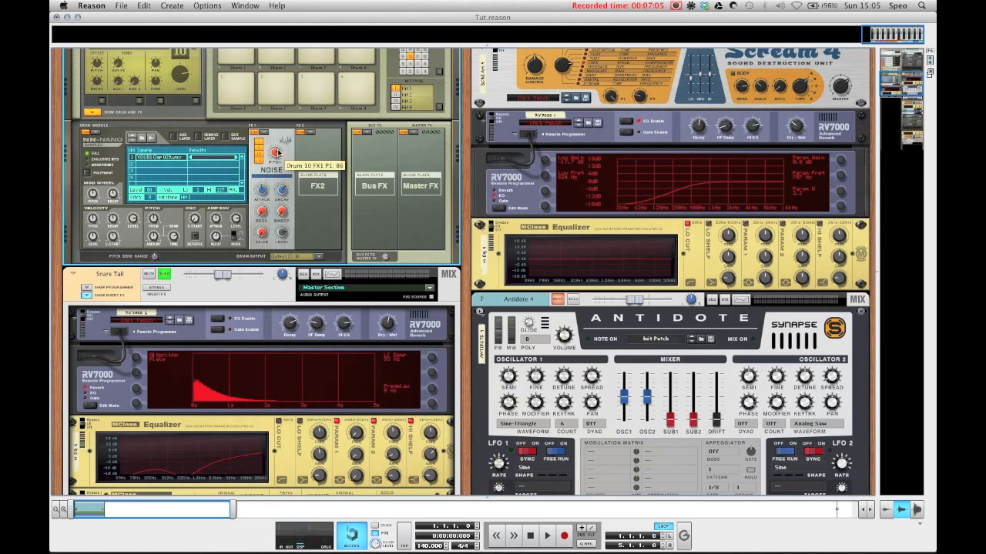
left_click_drag(278, 153, 278, 152)
scroll(358, 207, "down", 1)
scroll(277, 220, "down", 2)
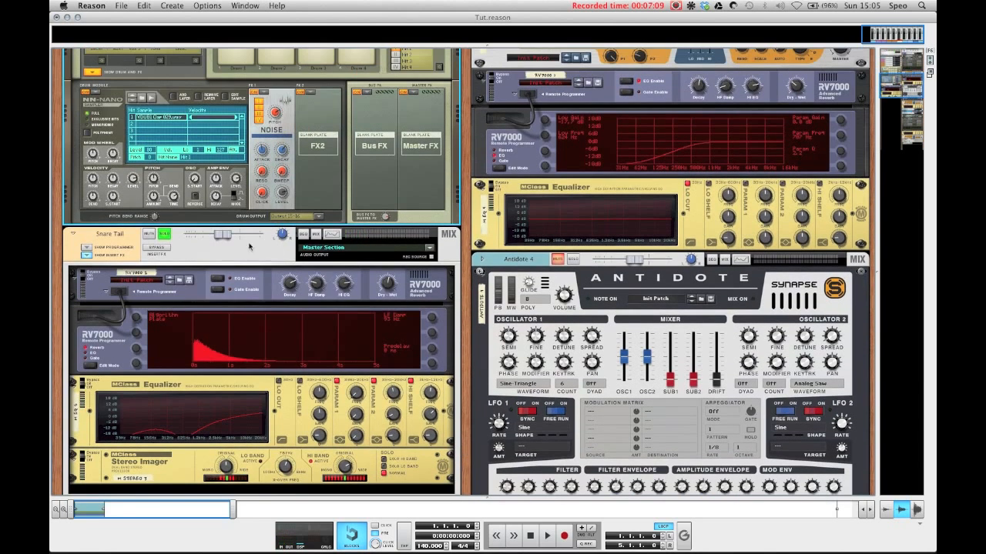
Unsolo the Snare Tail channel and, with the loop playing, set the noise generator's level to about 44.
left_click(165, 234)
key("space")
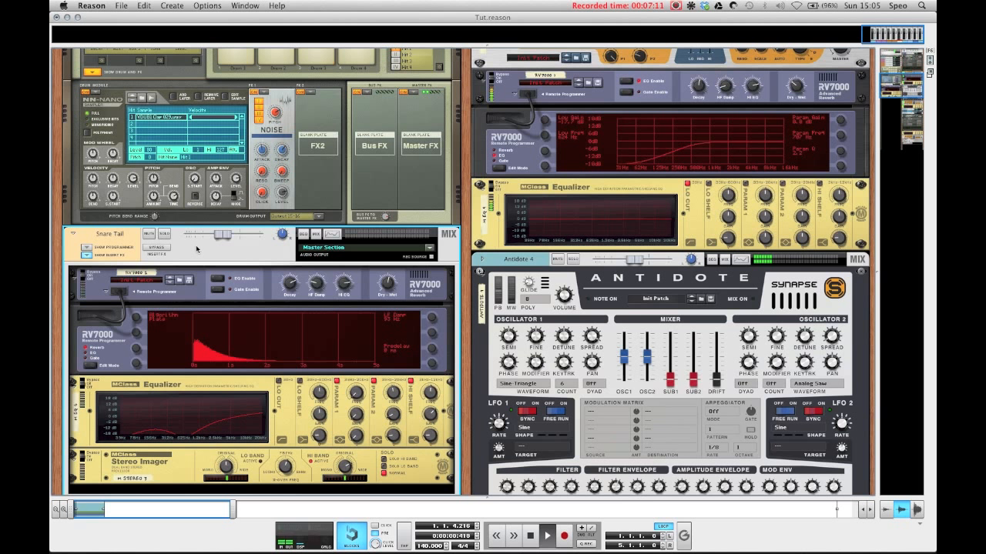
left_click(274, 113)
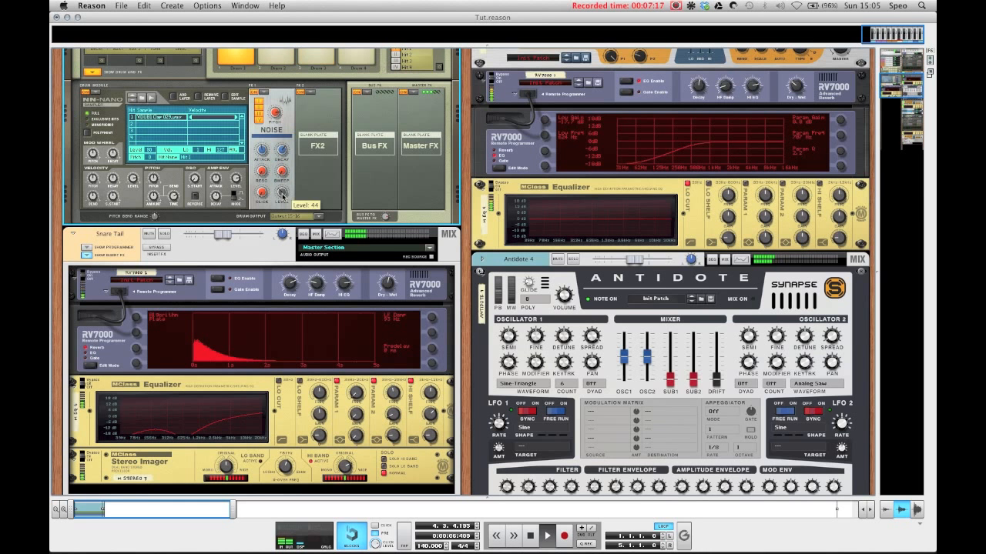
Adjust the amp envelope level of drum 10's NN-Nano sampler during playback and stop the loop.
scroll(279, 148, "up", 1)
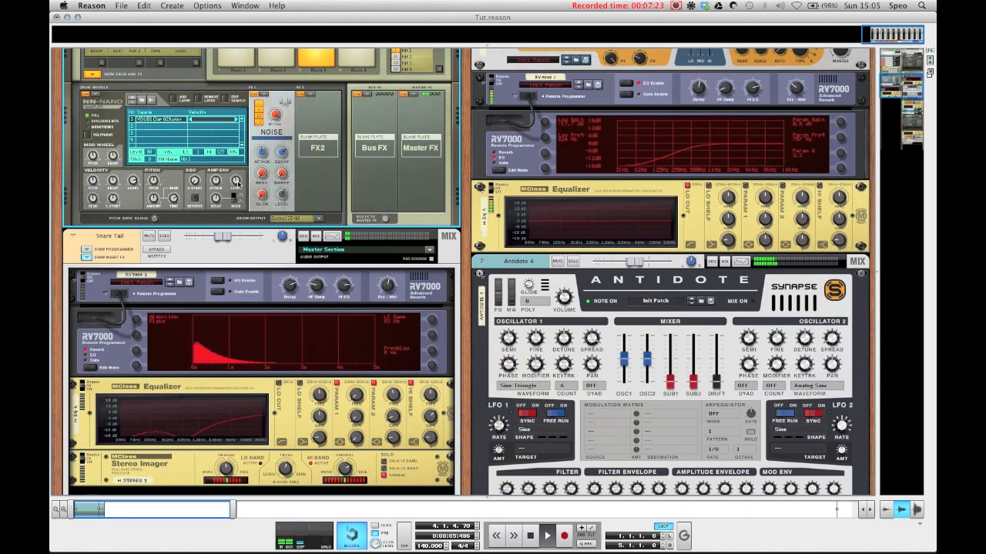
left_click_drag(238, 187, 238, 185)
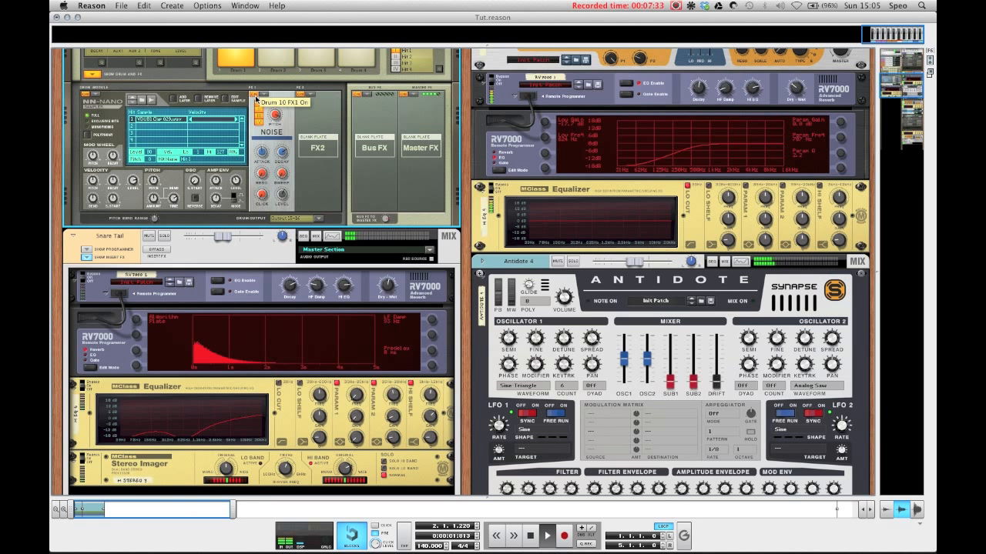
key("space")
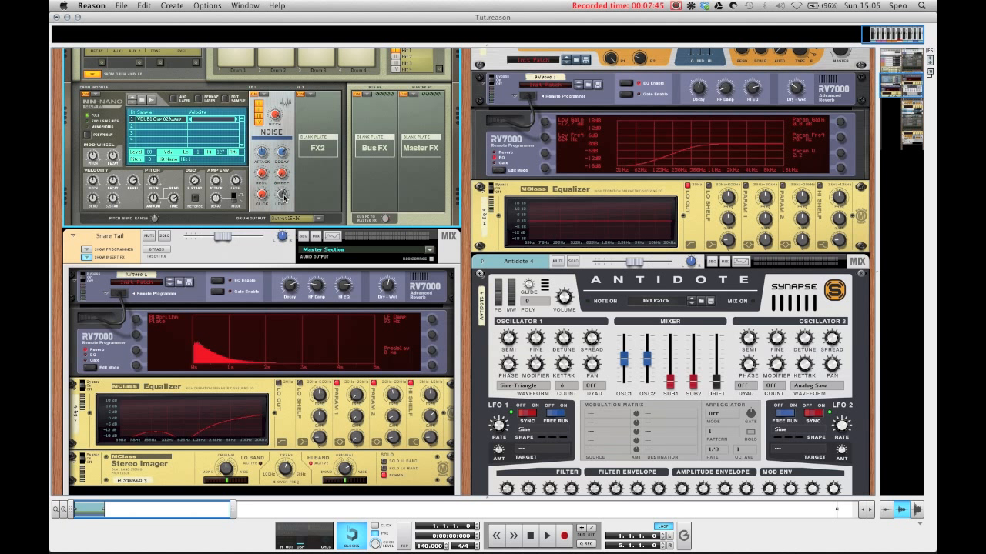
Play the loop and raise the noise generator's level to about 92.
mouse_move(284, 197)
key("space")
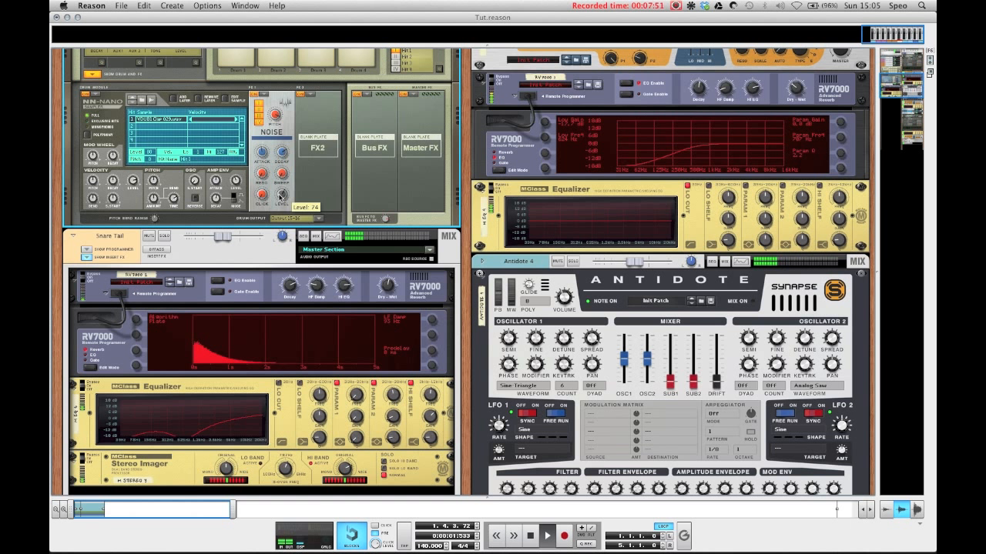
scroll(282, 196, "up", 5)
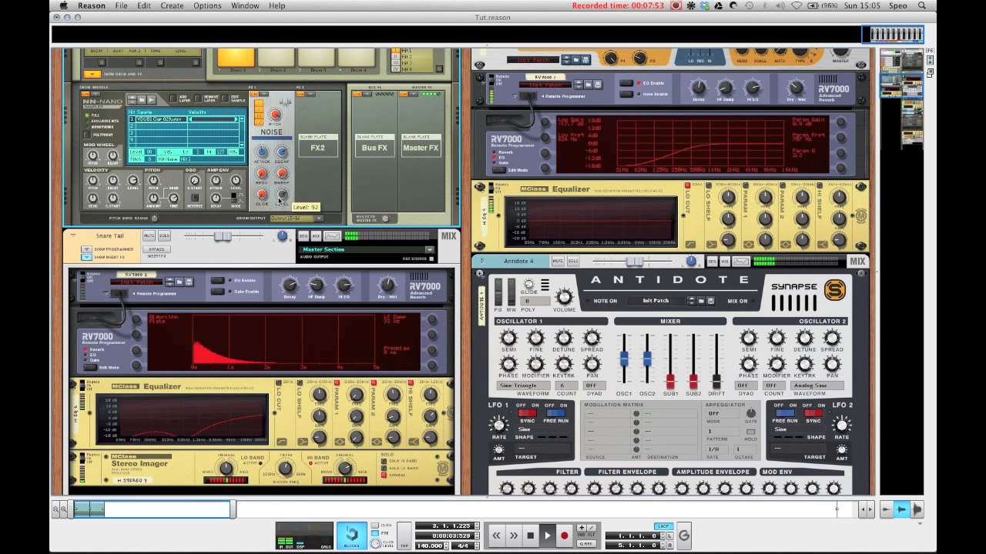
Lower the Snare Tail channel's fader to about -12.63 dB, audition the full drum mix and stop playback.
left_click_drag(223, 238, 217, 237)
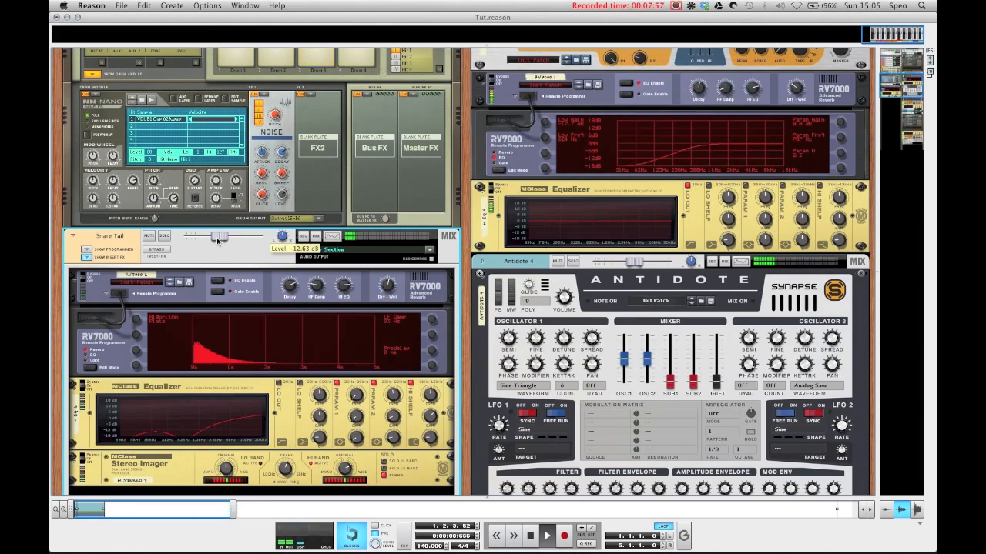
scroll(217, 237, "up", 8)
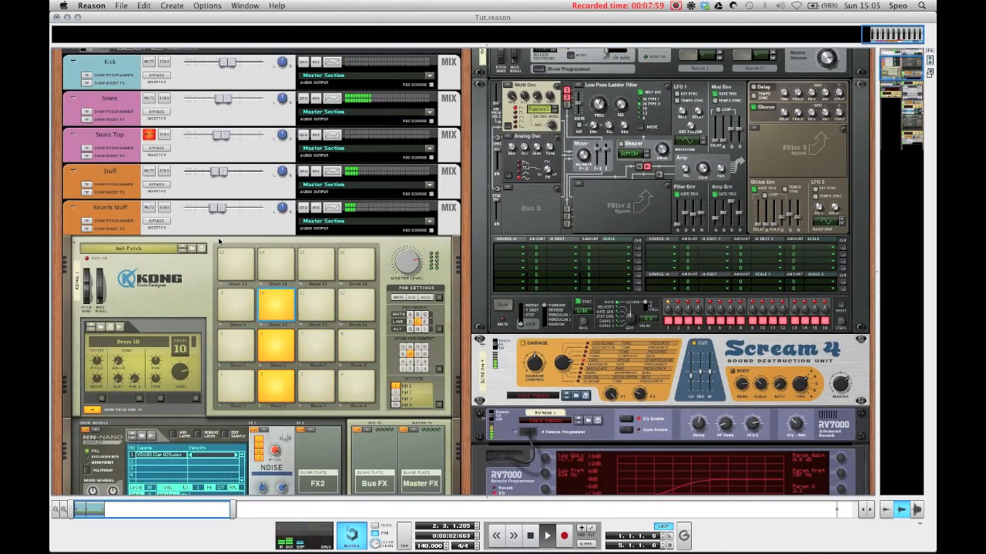
scroll(219, 241, "up", 4)
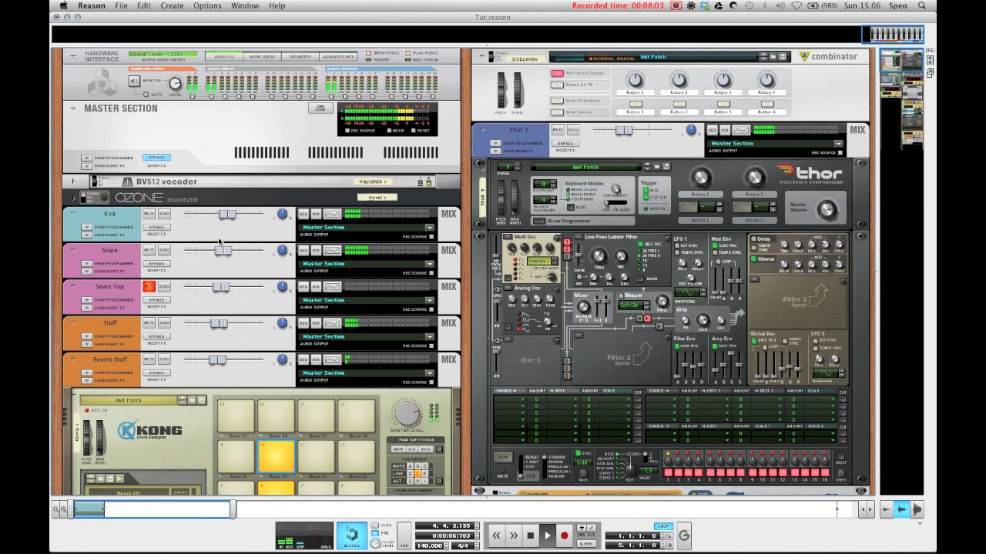
key("space")
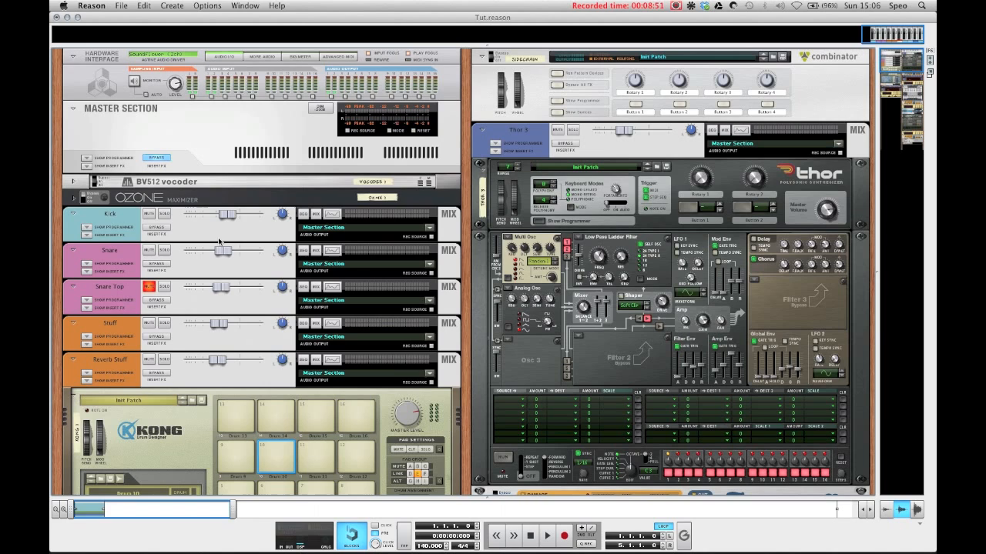
left_click(668, 5)
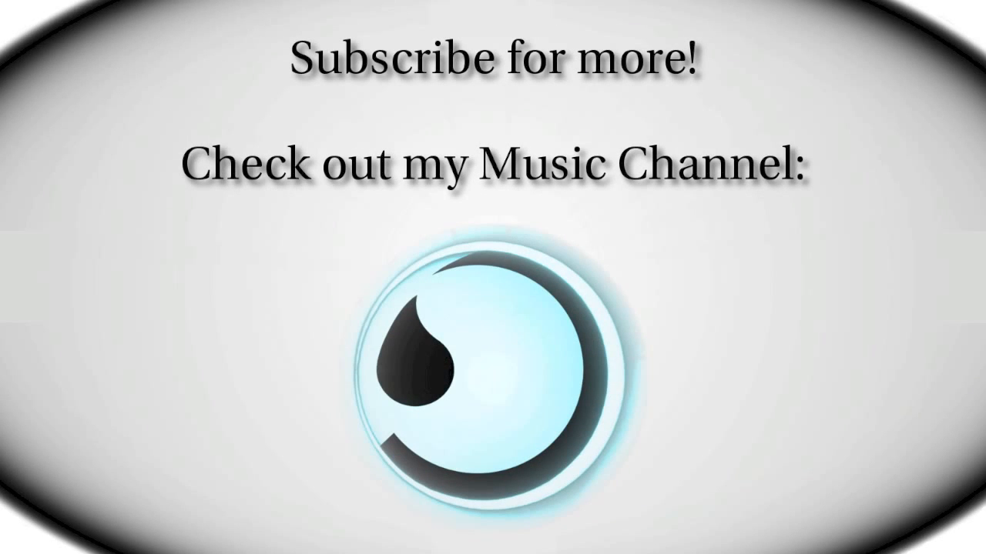